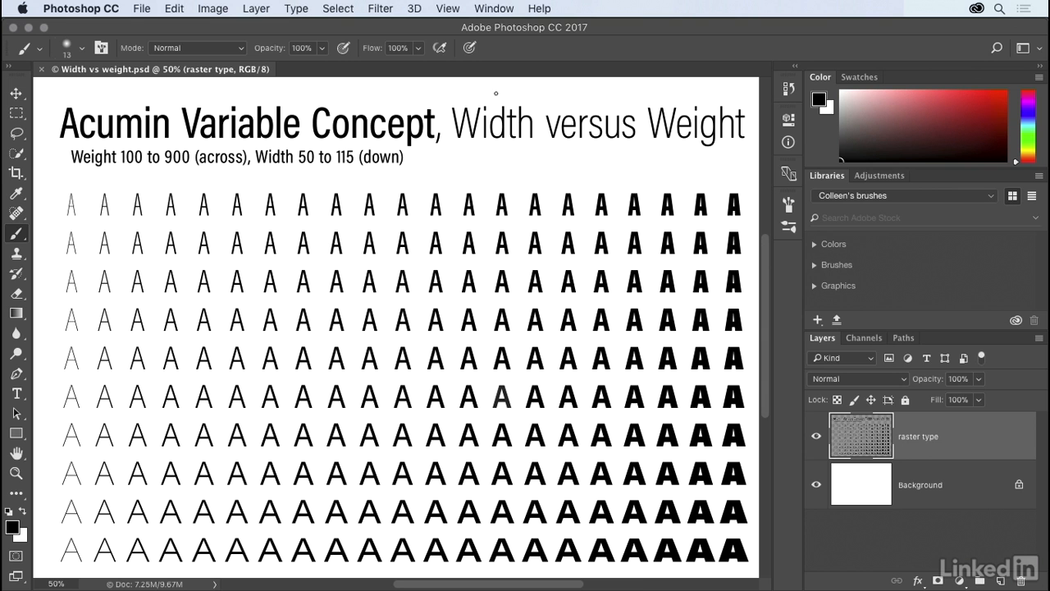
# Open the brush settings and give the round brush tip 100% hardness and a size of 60 px
pyautogui.click(494, 9)
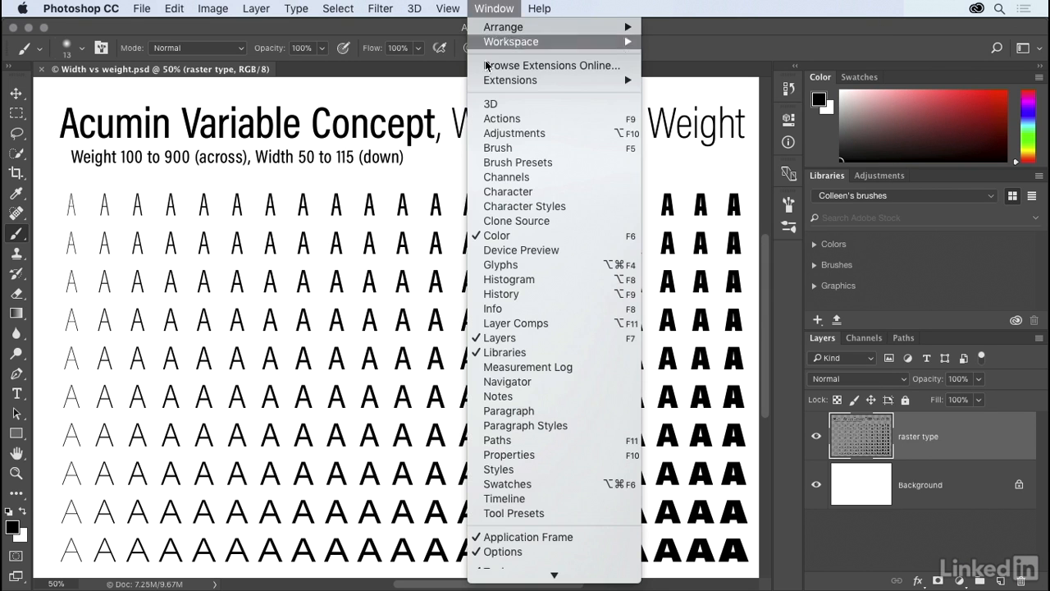
pyautogui.click(537, 147)
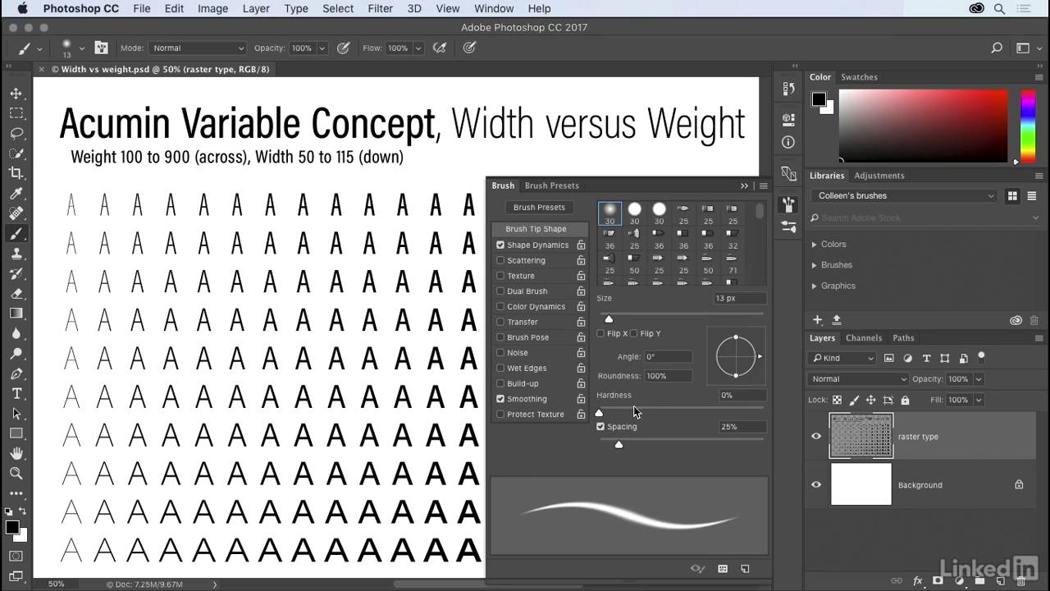
pyautogui.moveTo(602, 414); pyautogui.dragTo(788, 408)
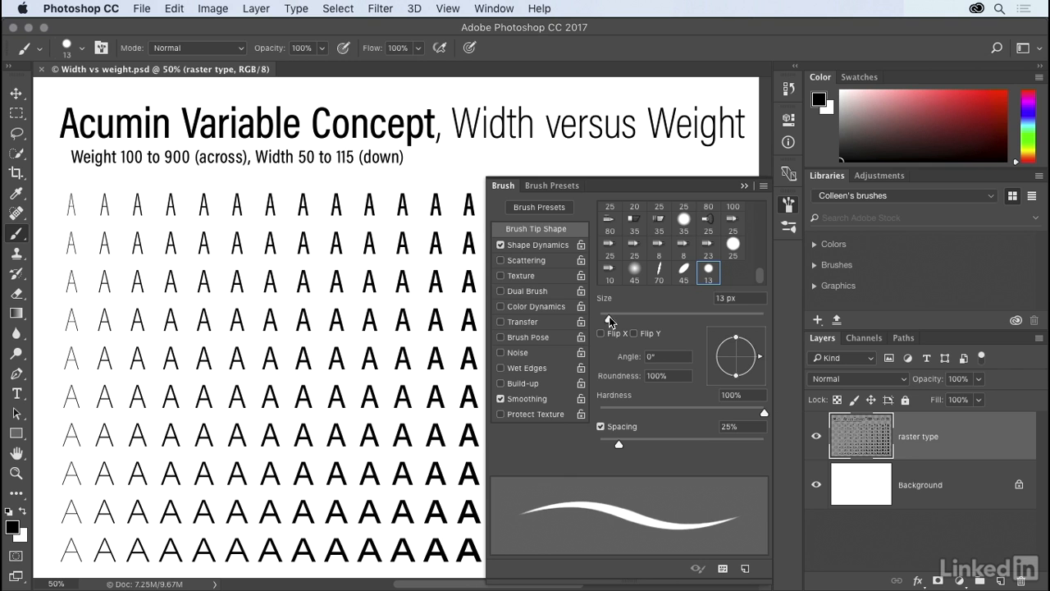
pyautogui.click(725, 298)
pyautogui.write('60')
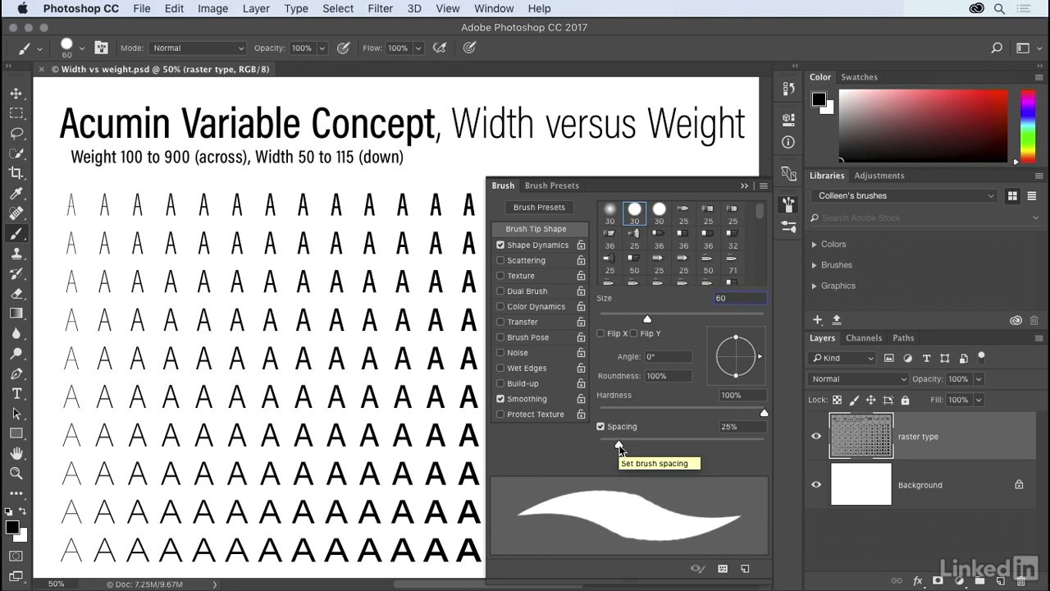
# Set the brush tip's spacing to 10%
pyautogui.moveTo(619, 444); pyautogui.dragTo(633, 444)
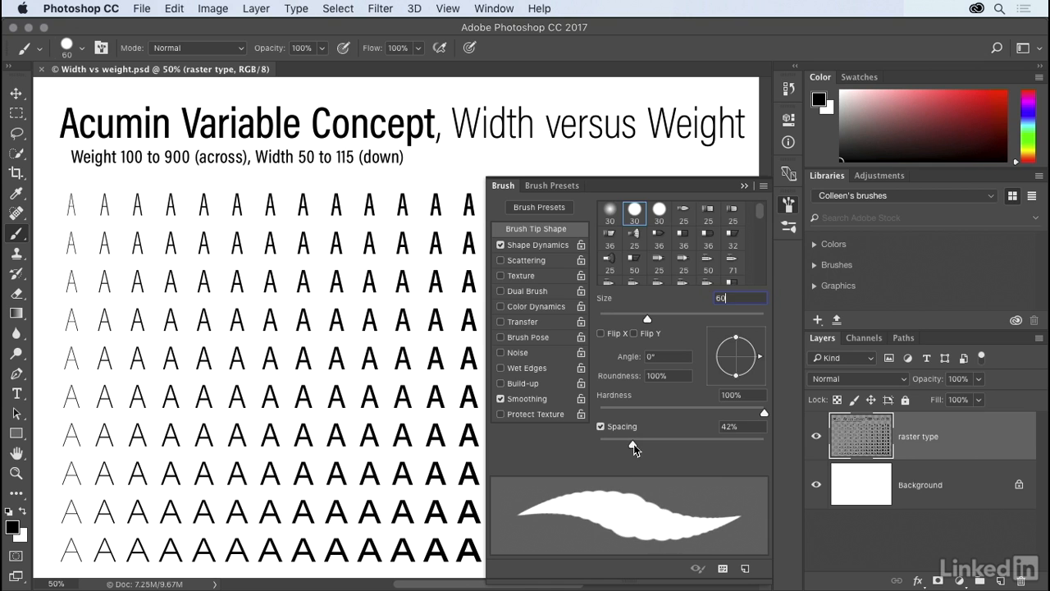
pyautogui.click(717, 427)
pyautogui.doubleClick(716, 427)
pyautogui.write('10')
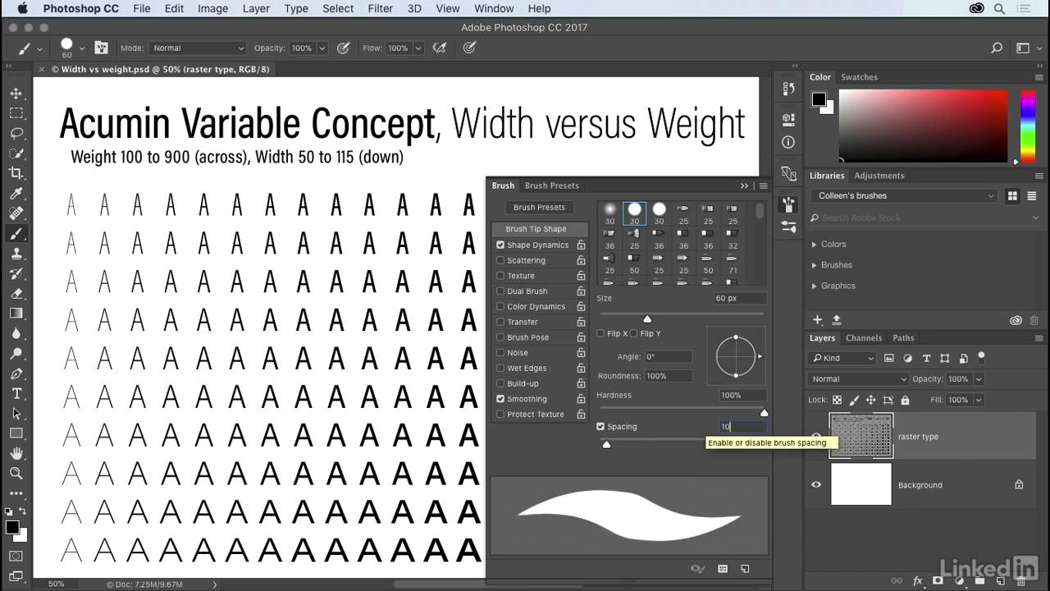
# Shape the brush tip with a roundness of 20% and an angle of 77°, and collapse the brush settings
pyautogui.hotkey('shift', 'Tab')
pyautogui.hotkey('shift', 'Tab')
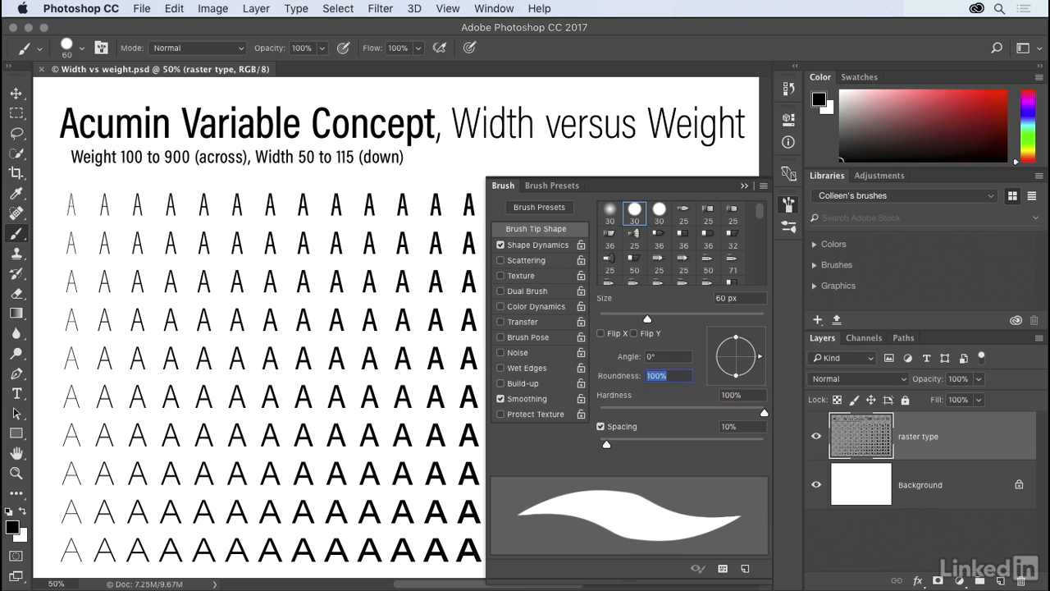
pyautogui.write('20')
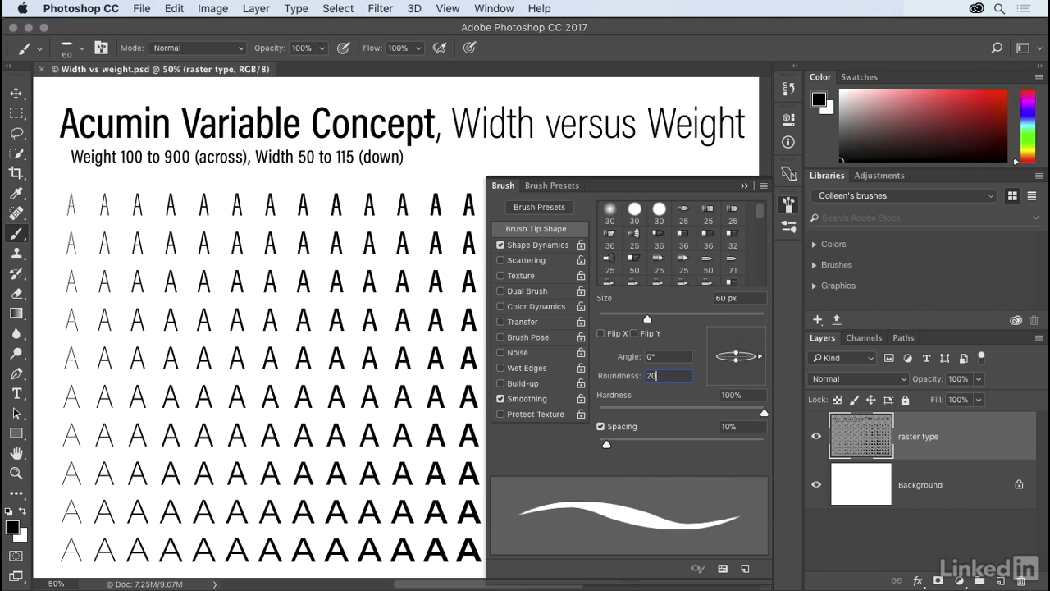
pyautogui.hotkey('shift', 'Tab')
pyautogui.write('77')
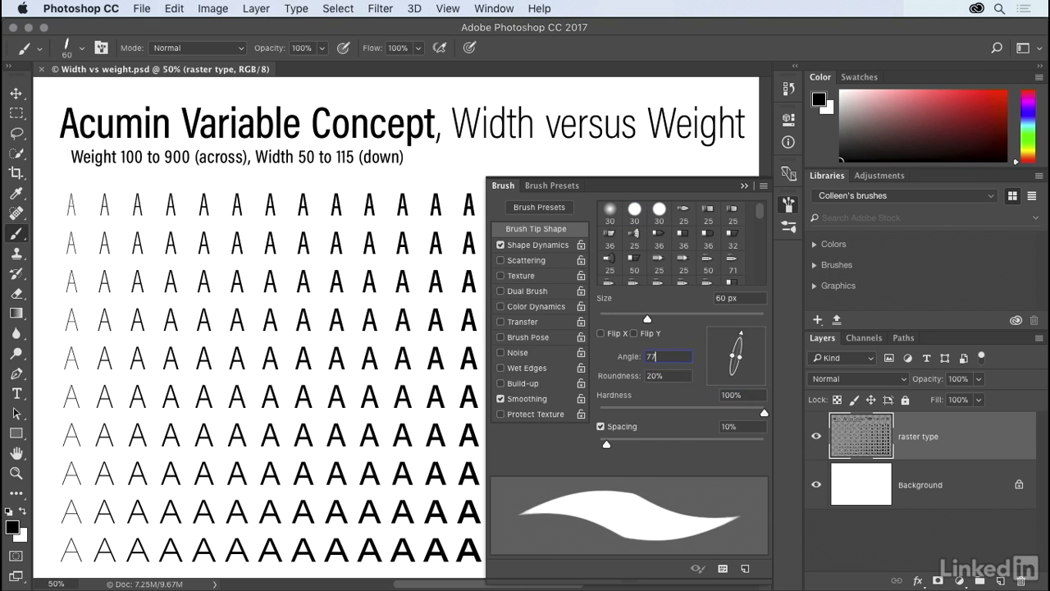
pyautogui.press('Tab')
pyautogui.click(745, 188)
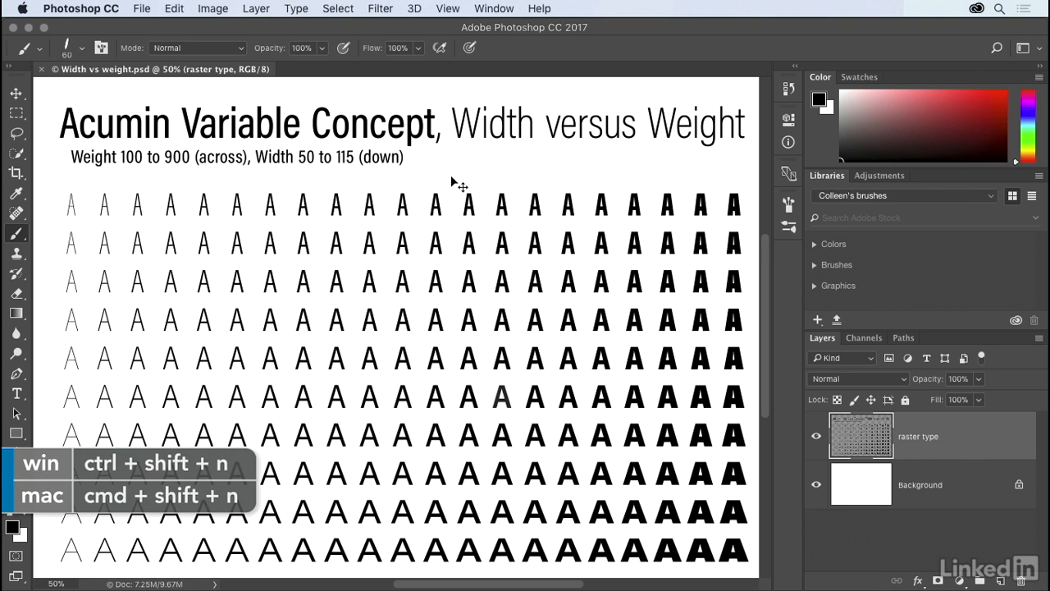
# Create a new layer named "highlight" above the raster type layer
pyautogui.press('super+shift+n')
pyautogui.write('highlight')
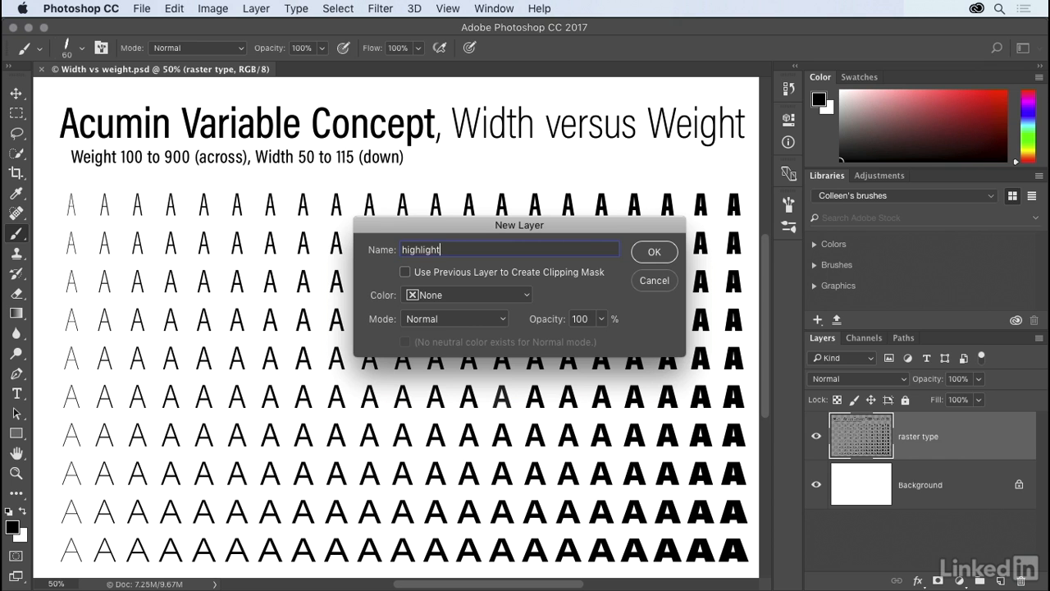
pyautogui.click(648, 253)
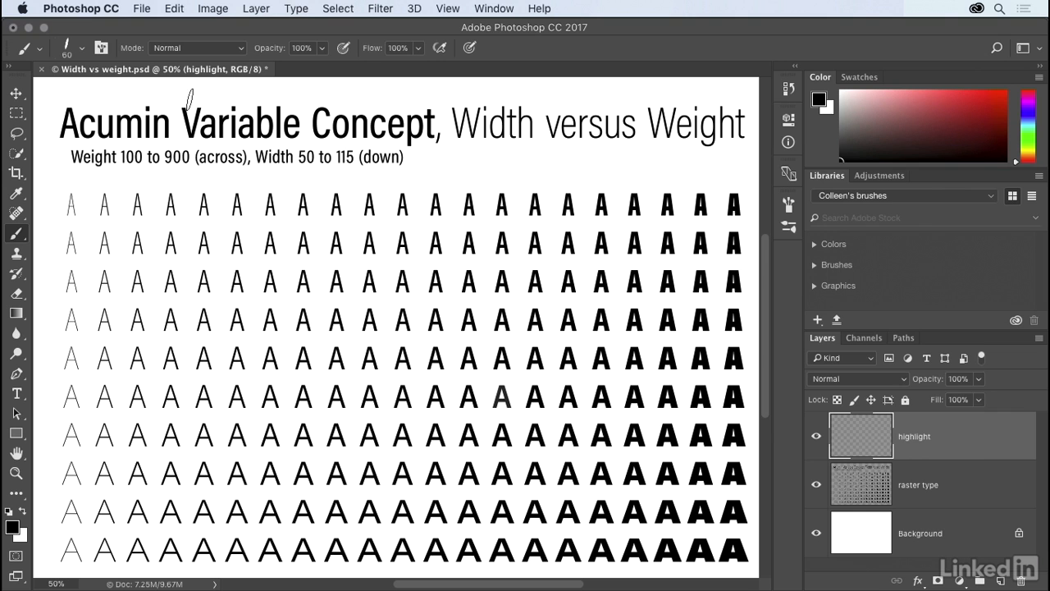
pyautogui.click(296, 12)
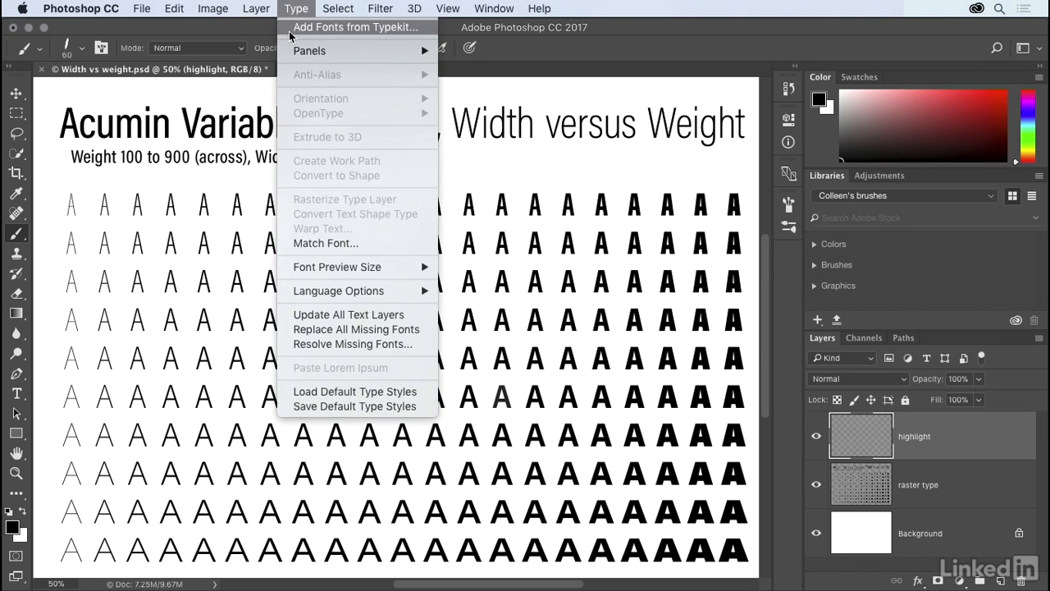
pyautogui.press('Escape')
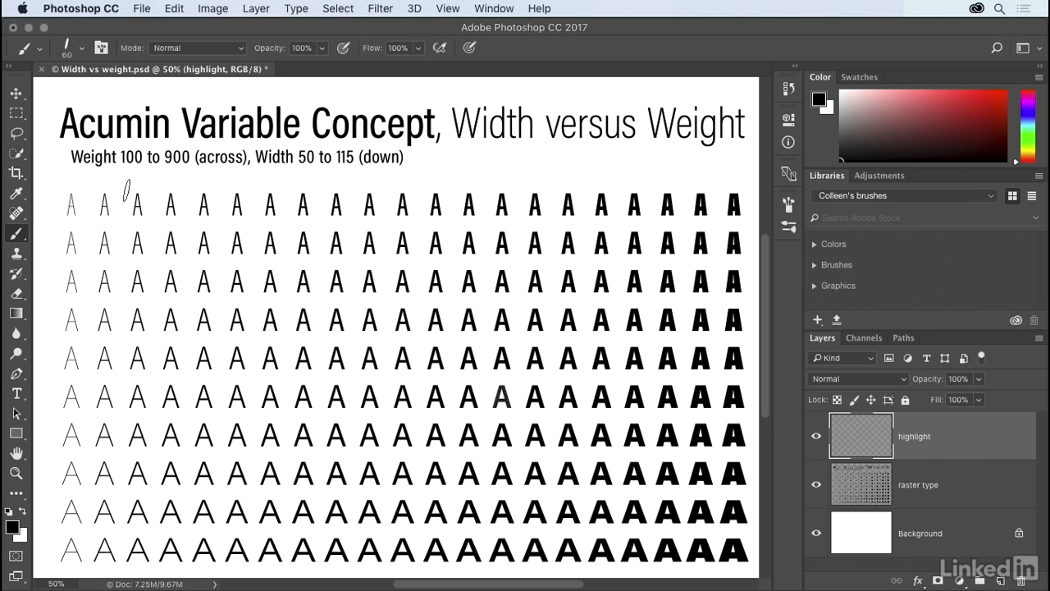
# Sample the lime green of the Typekit logo in the browser behind as the foreground color, and restore the Photoshop window and document view
pyautogui.click(16, 195)
pyautogui.moveTo(5, 197); pyautogui.dragTo(113, 197)
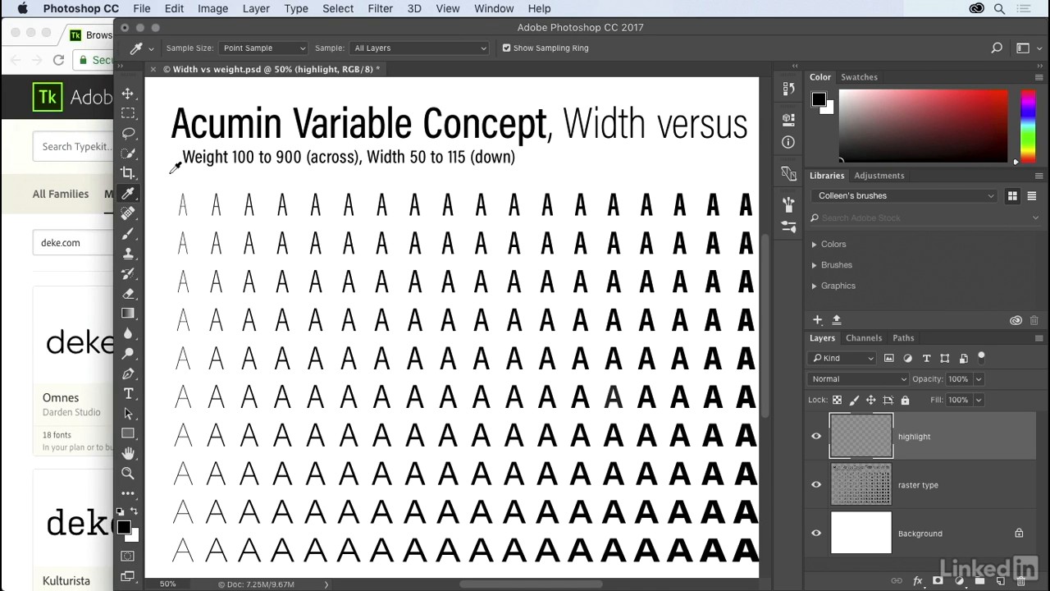
pyautogui.moveTo(174, 167); pyautogui.dragTo(50, 102)
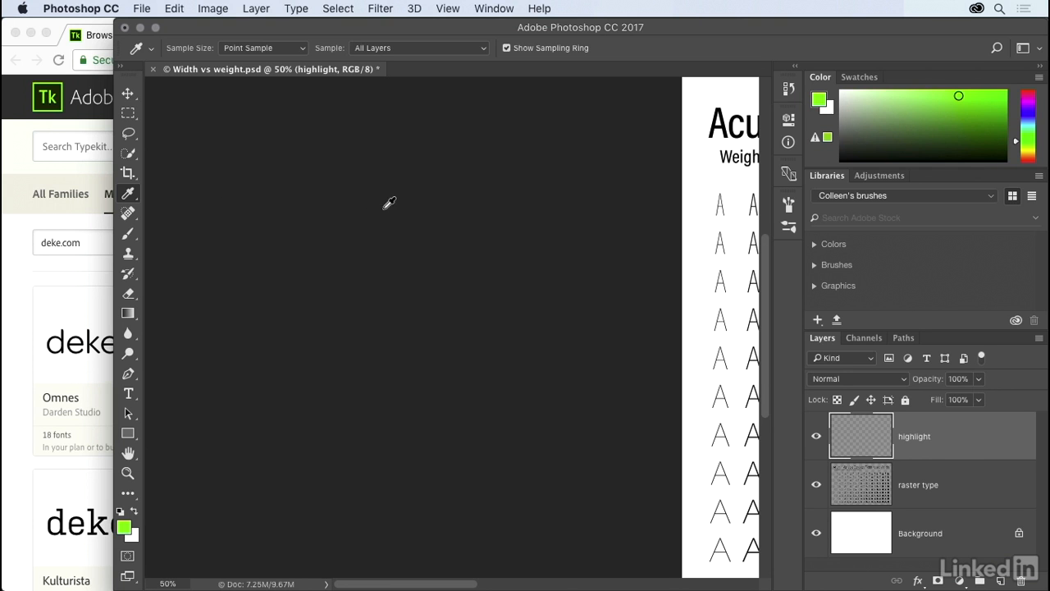
pyautogui.moveTo(115, 252); pyautogui.dragTo(5, 252)
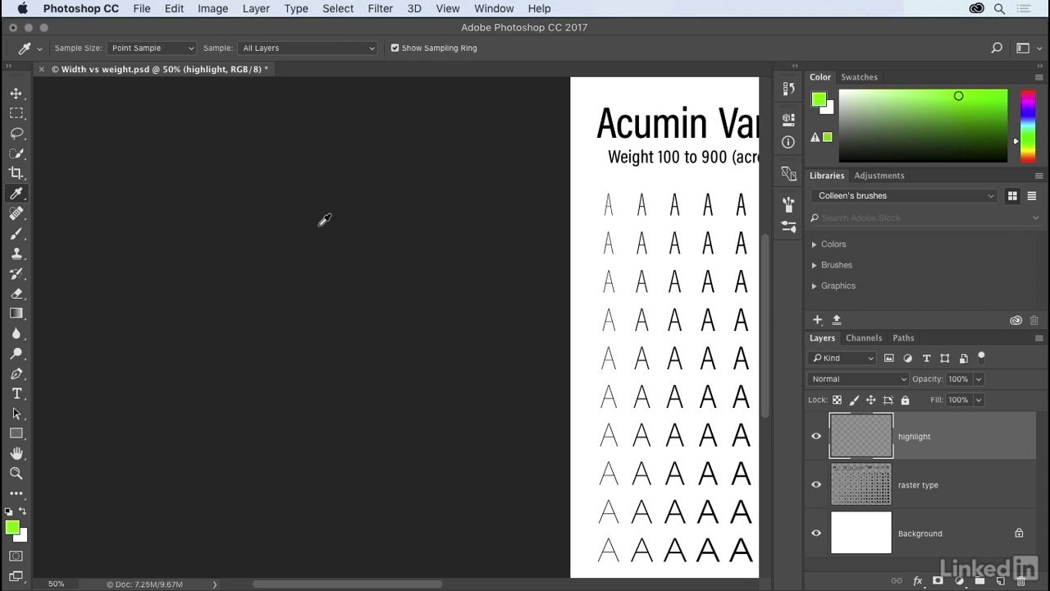
pyautogui.press('super+0')
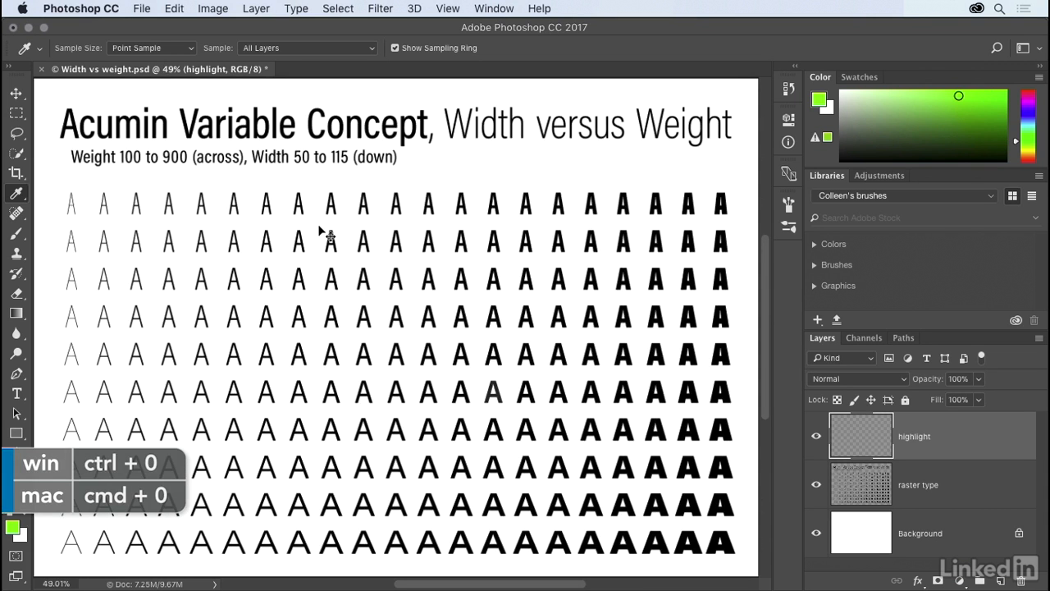
pyautogui.press('super+equal')
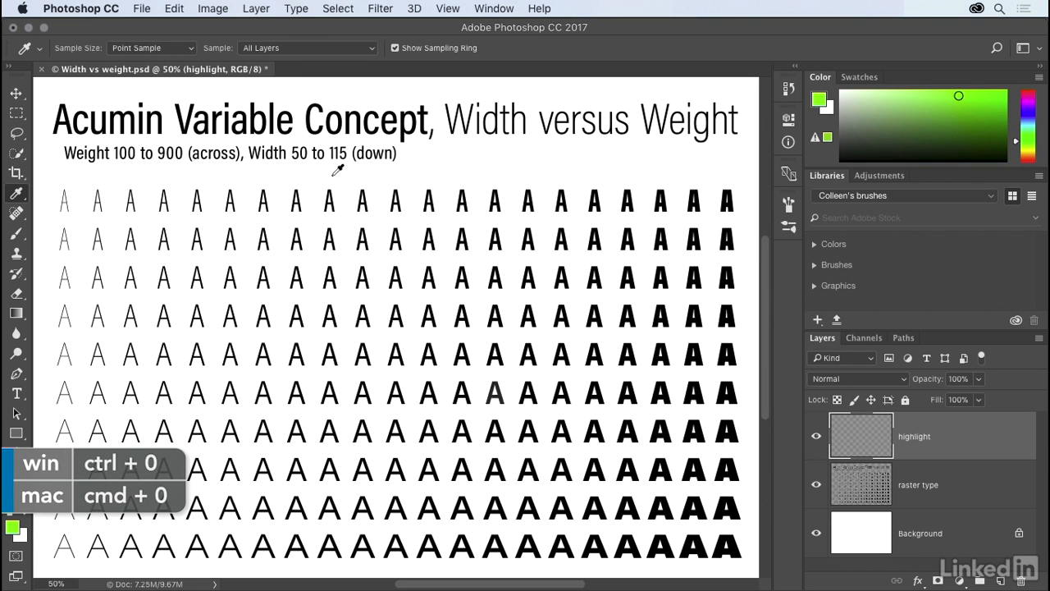
# Set the Brush tool to Multiply mode with 60% opacity
pyautogui.click(19, 237)
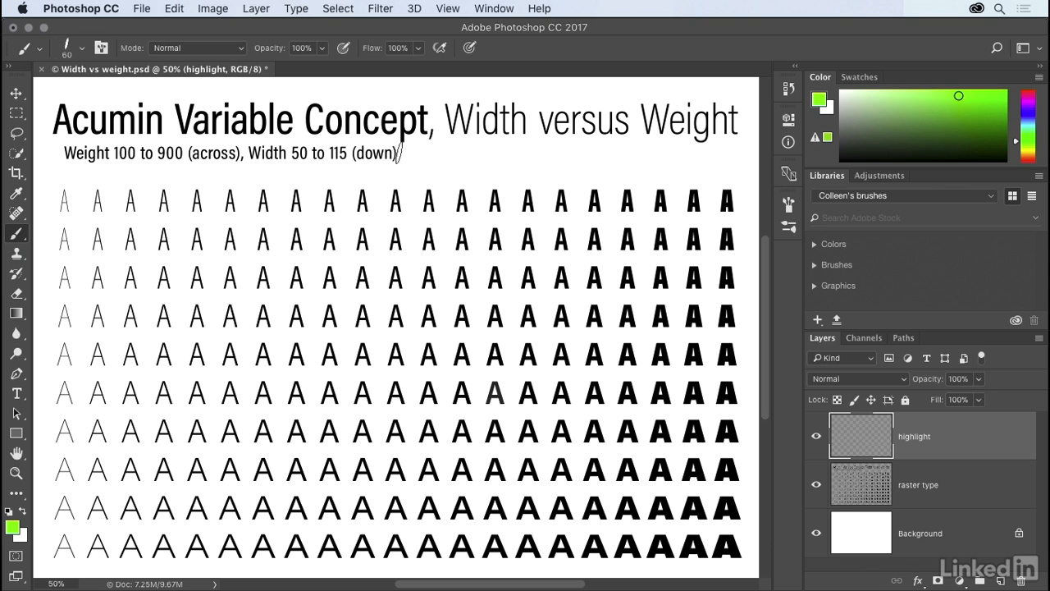
pyautogui.click(198, 49)
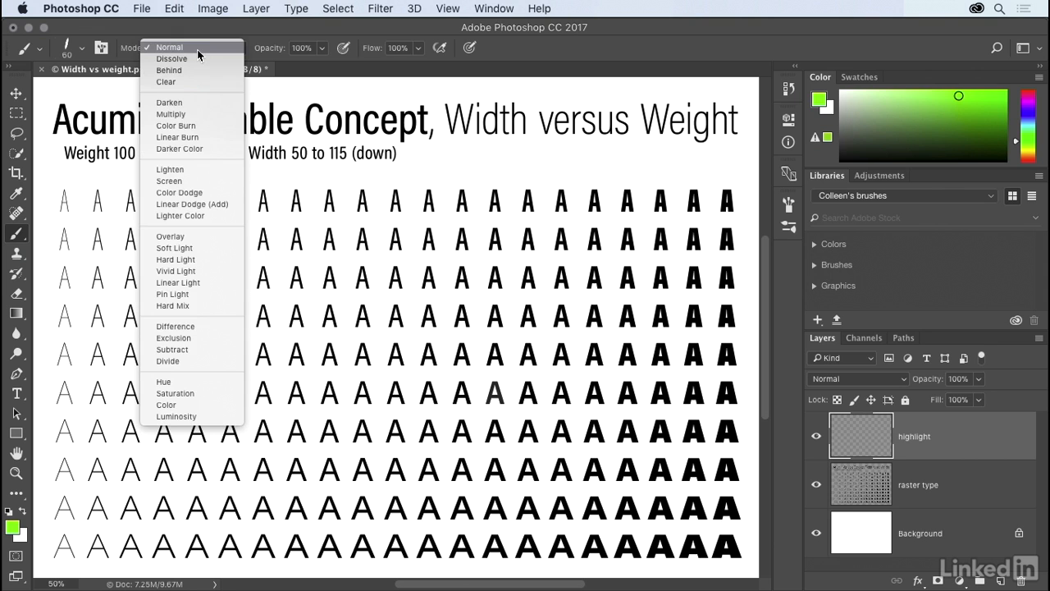
pyautogui.click(199, 113)
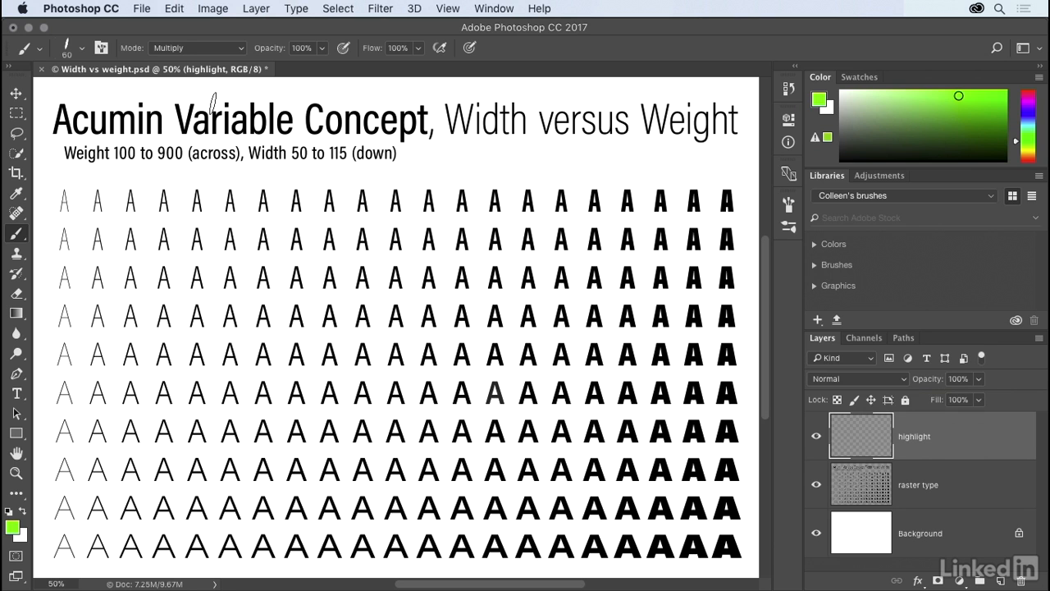
pyautogui.press('6')
# Paint two overlapping green strokes across the "Weight 100 to 900" line and set the highlight layer's blend mode to Multiply
pyautogui.moveTo(57, 153); pyautogui.dragTo(400, 153)
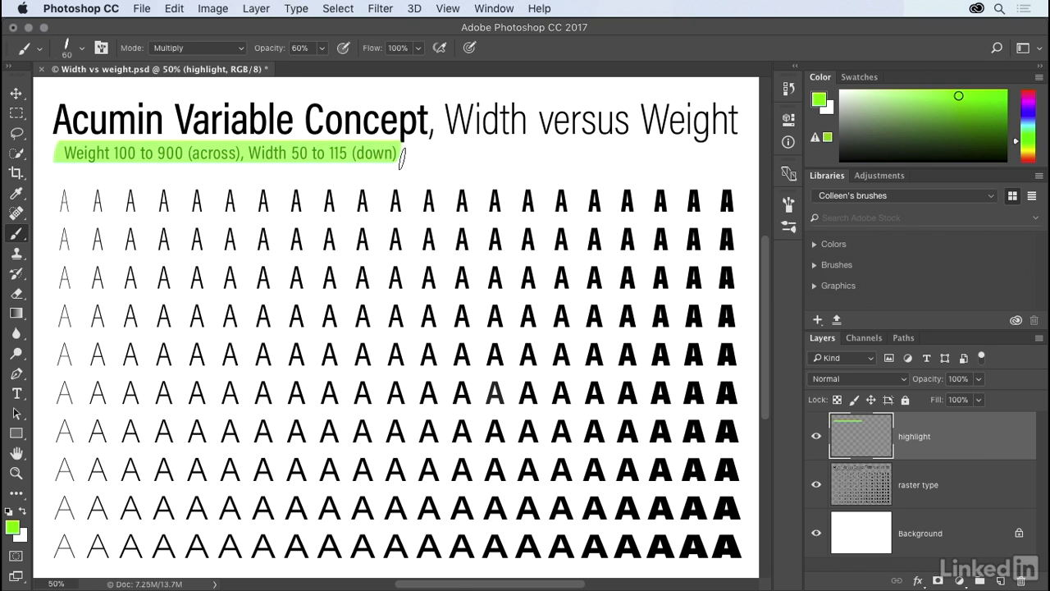
pyautogui.moveTo(403, 155); pyautogui.dragTo(57, 157)
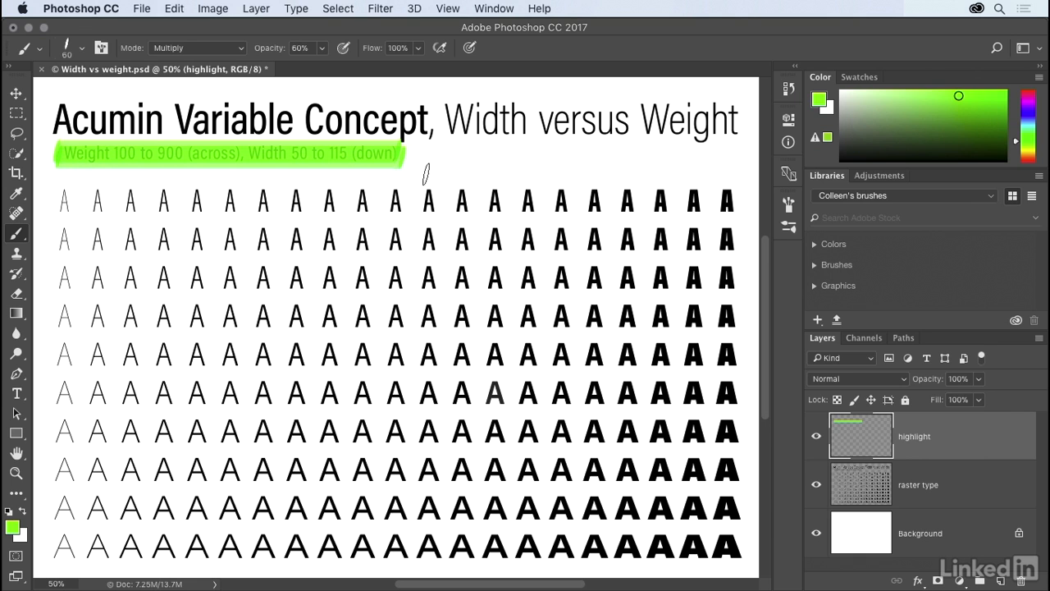
pyautogui.click(853, 378)
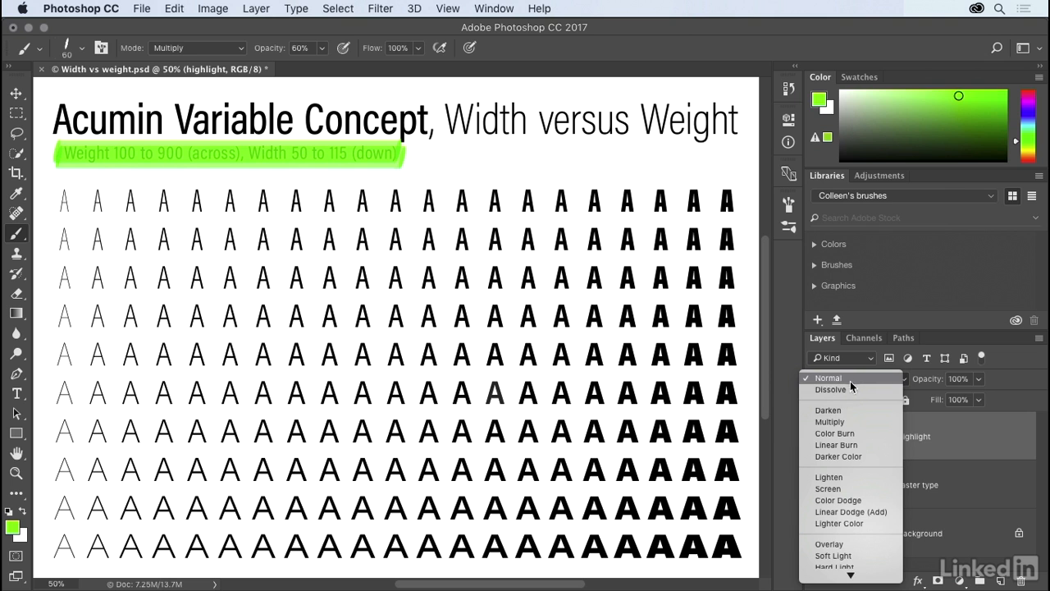
pyautogui.click(854, 421)
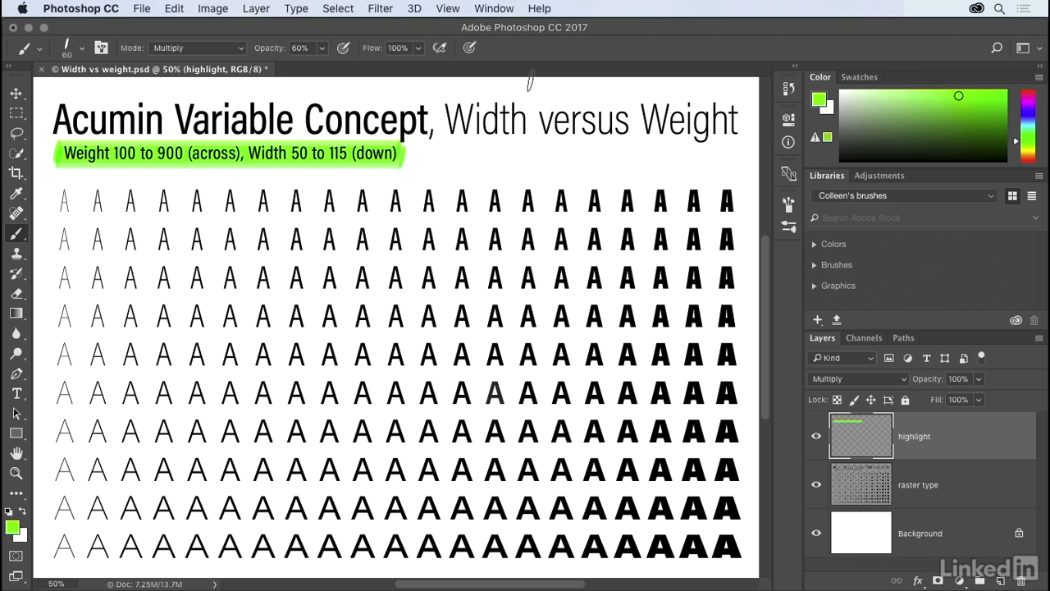
# Save the current brush as a preset named "Highlighter" with its brush size captured
pyautogui.click(505, 10)
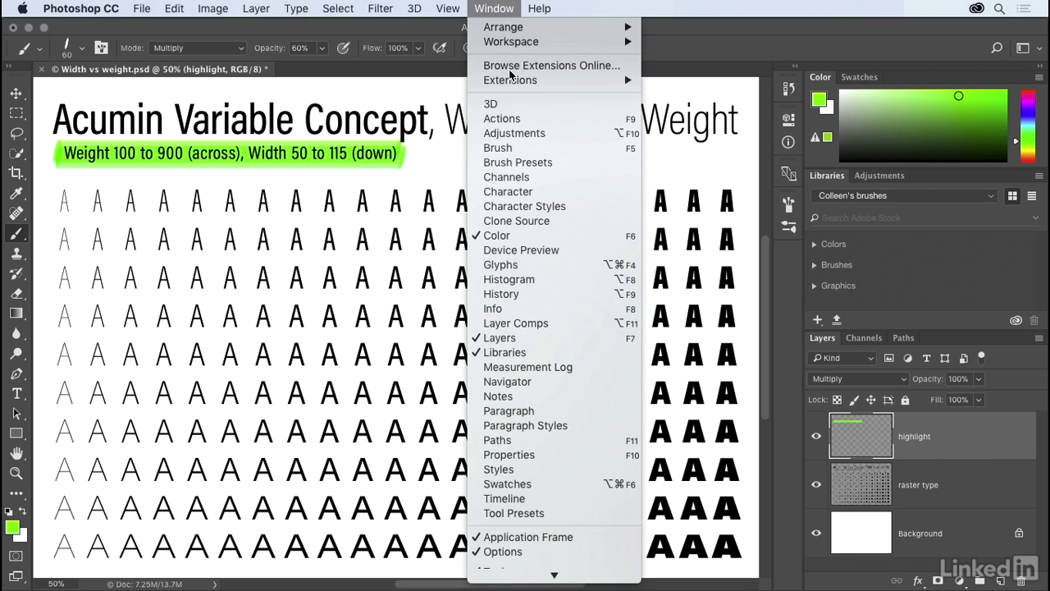
pyautogui.click(568, 165)
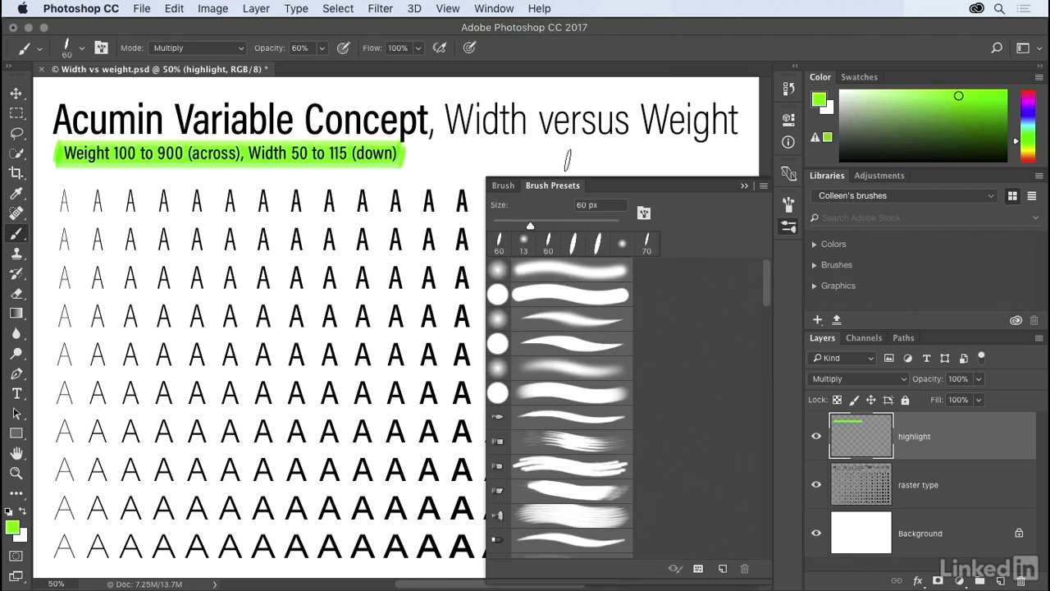
pyautogui.click(689, 328)
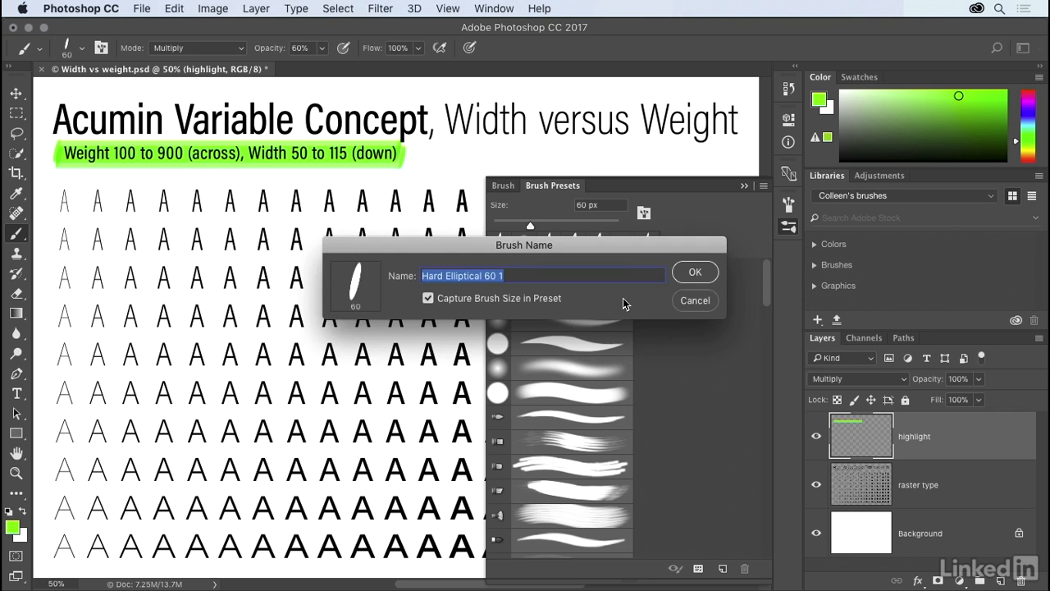
pyautogui.write('Highlighter')
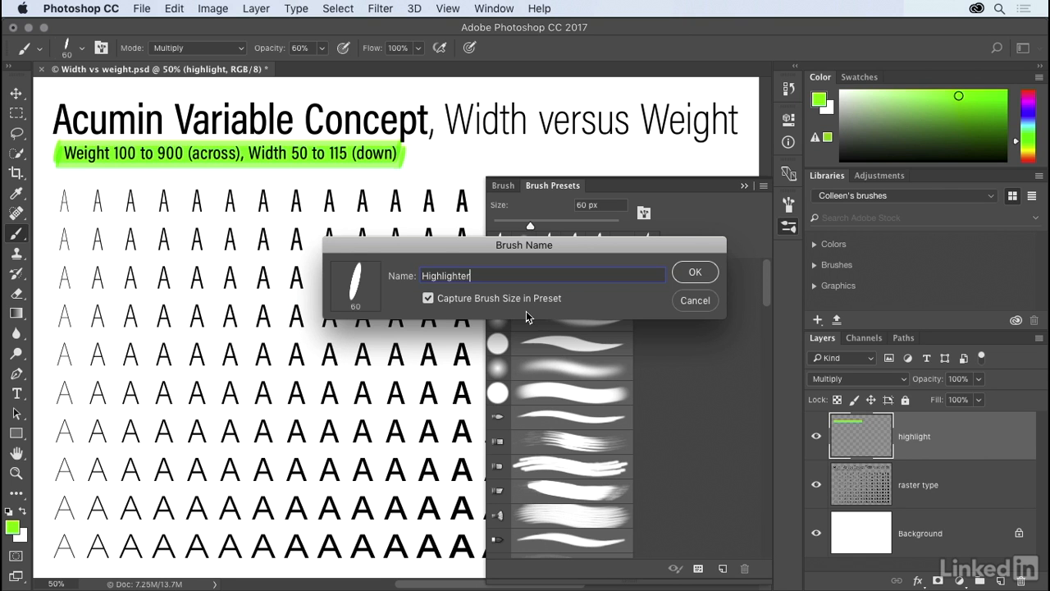
pyautogui.click(686, 276)
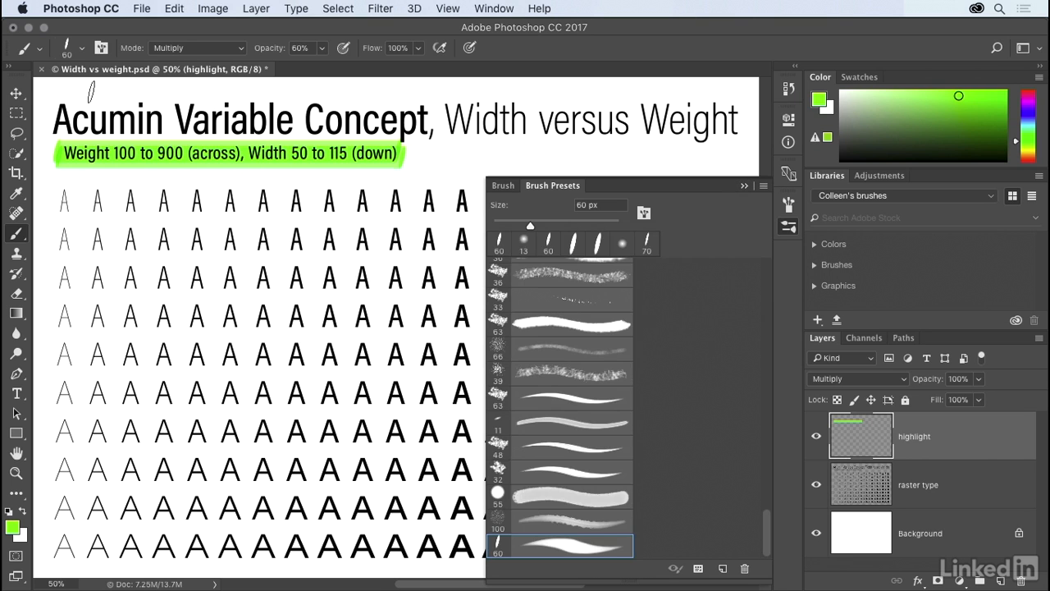
# Reset the Brush tool, change the foreground color to red, and paint a spiral over the letters on the highlight layer
pyautogui.rightClick(25, 53)
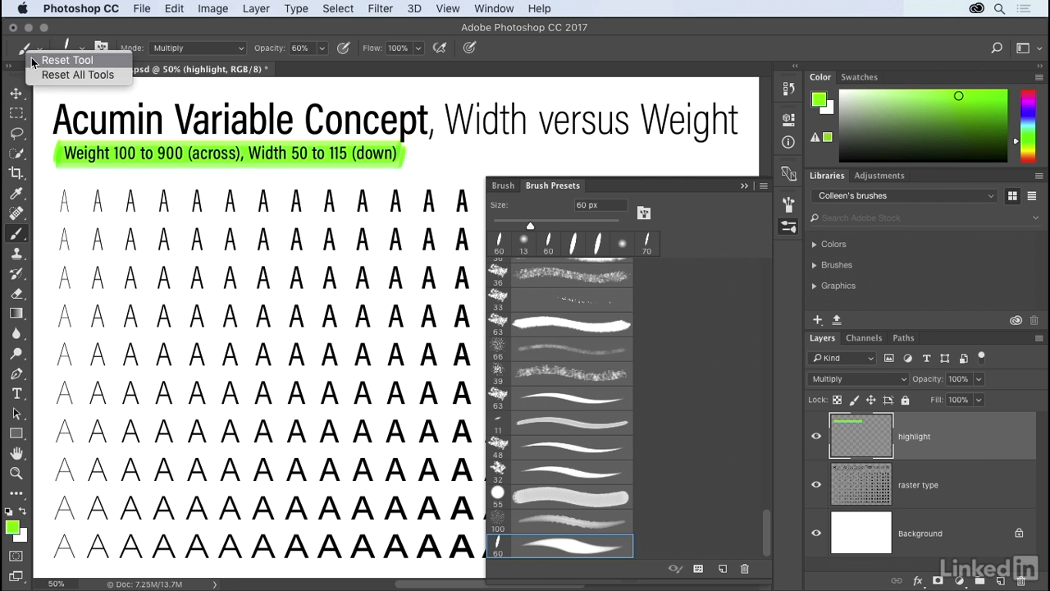
pyautogui.click(33, 61)
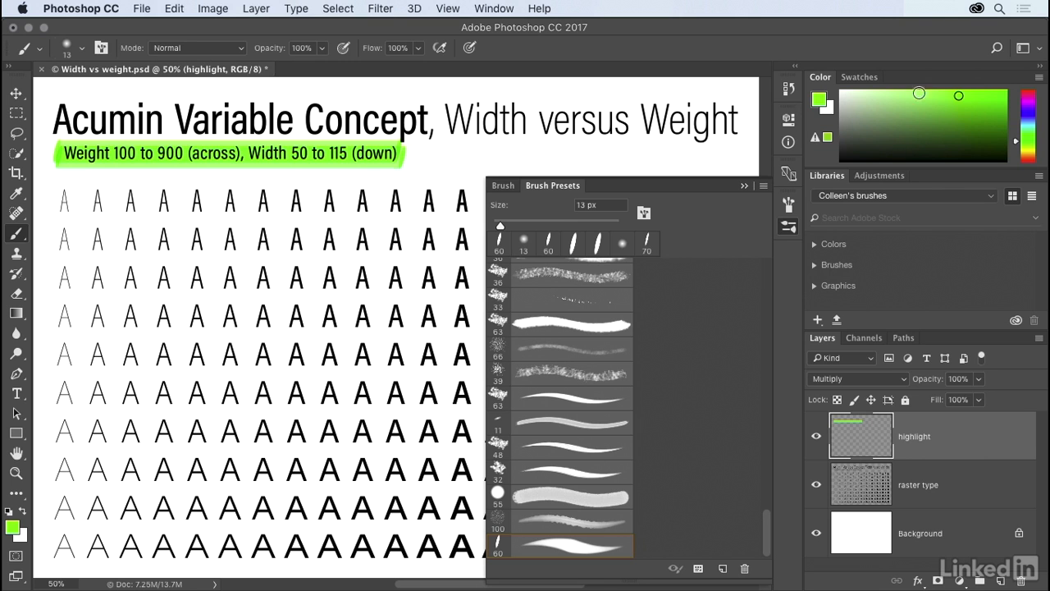
pyautogui.moveTo(1018, 146); pyautogui.dragTo(1020, 170)
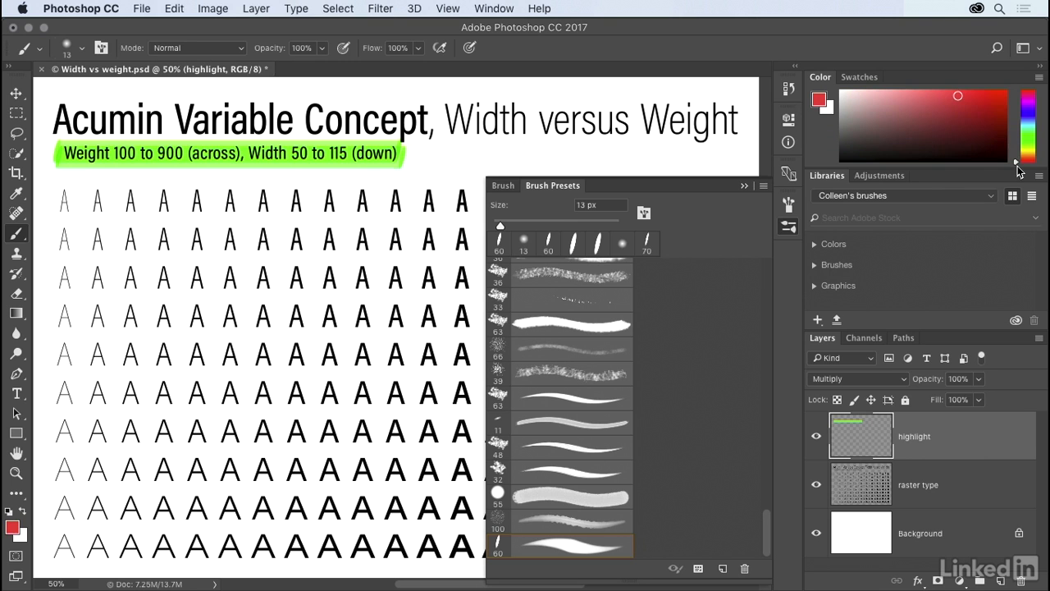
pyautogui.moveTo(220, 423)
pyautogui.mouseDown()
pyautogui.moveTo(300, 409)
pyautogui.moveTo(335, 291)
pyautogui.moveTo(238, 247)
pyautogui.moveTo(162, 307)
pyautogui.moveTo(187, 366)
pyautogui.moveTo(270, 389)
pyautogui.moveTo(326, 351)
pyautogui.moveTo(306, 293)
pyautogui.moveTo(220, 273)
pyautogui.moveTo(184, 307)
pyautogui.moveTo(257, 351)
pyautogui.moveTo(271, 336)
pyautogui.moveTo(246, 305)
pyautogui.moveTo(229, 329)
pyautogui.mouseUp()
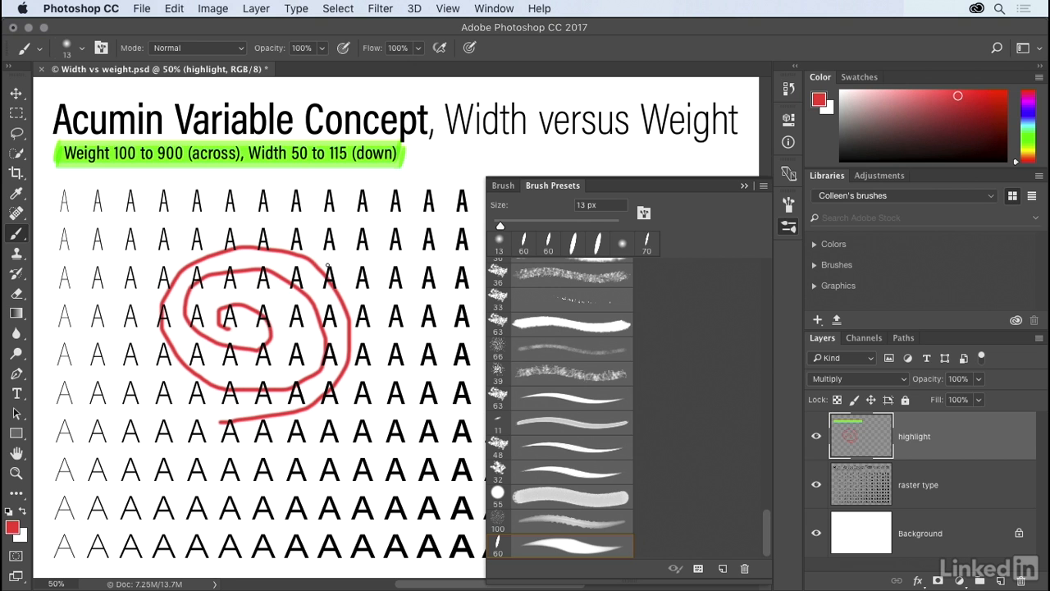
# Paint another looping red stroke over the letters, and undo all the red strokes on the highlight layer
pyautogui.moveTo(355, 283)
pyautogui.mouseDown()
pyautogui.moveTo(278, 346)
pyautogui.moveTo(145, 309)
pyautogui.moveTo(132, 245)
pyautogui.moveTo(226, 221)
pyautogui.moveTo(256, 280)
pyautogui.moveTo(127, 419)
pyautogui.moveTo(107, 377)
pyautogui.moveTo(182, 361)
pyautogui.moveTo(269, 399)
pyautogui.moveTo(289, 432)
pyautogui.mouseUp()
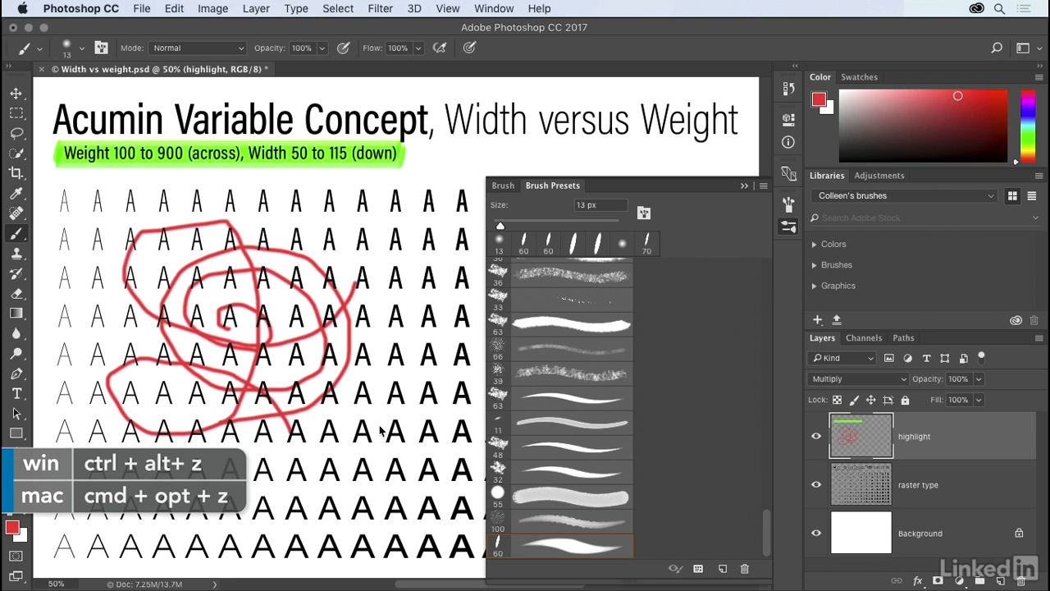
pyautogui.press('super+alt+z')
pyautogui.press('super+alt+z')
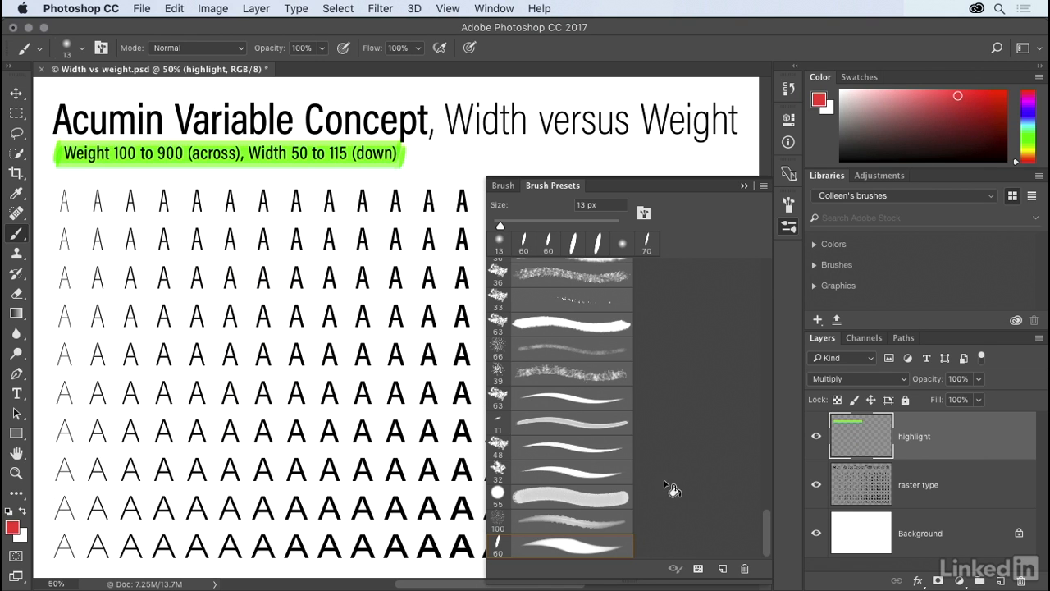
# Choose the saved 60 px Highlighter brush preset and paint broad red loops over the middle letters
pyautogui.click(604, 545)
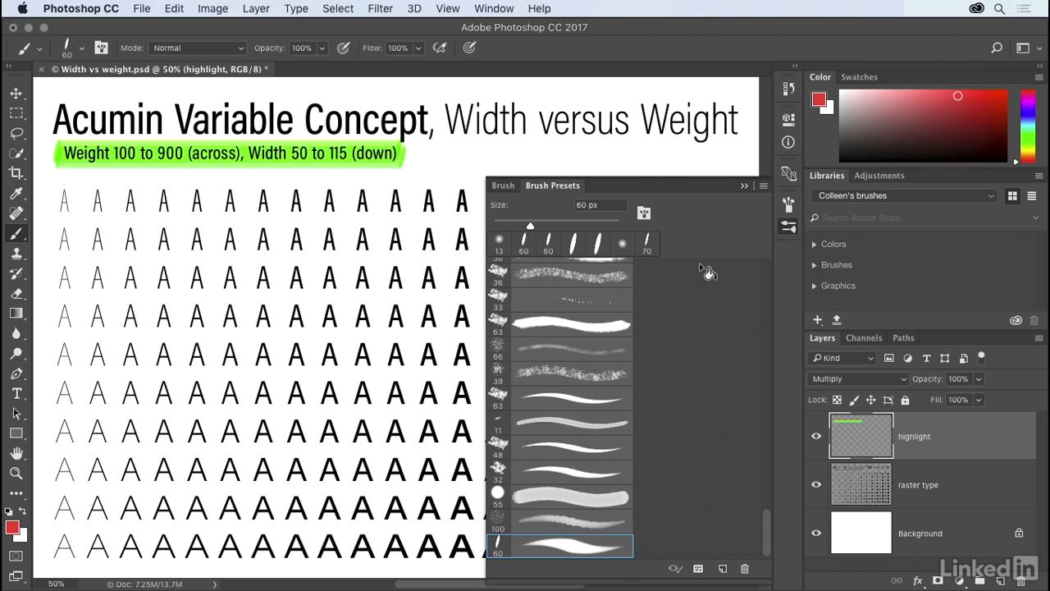
pyautogui.click(745, 187)
pyautogui.moveTo(284, 400)
pyautogui.mouseDown()
pyautogui.moveTo(393, 390)
pyautogui.moveTo(426, 324)
pyautogui.moveTo(405, 279)
pyautogui.moveTo(332, 257)
pyautogui.moveTo(240, 297)
pyautogui.moveTo(223, 353)
pyautogui.moveTo(230, 389)
pyautogui.moveTo(271, 422)
pyautogui.moveTo(356, 429)
pyautogui.moveTo(398, 411)
pyautogui.mouseUp()
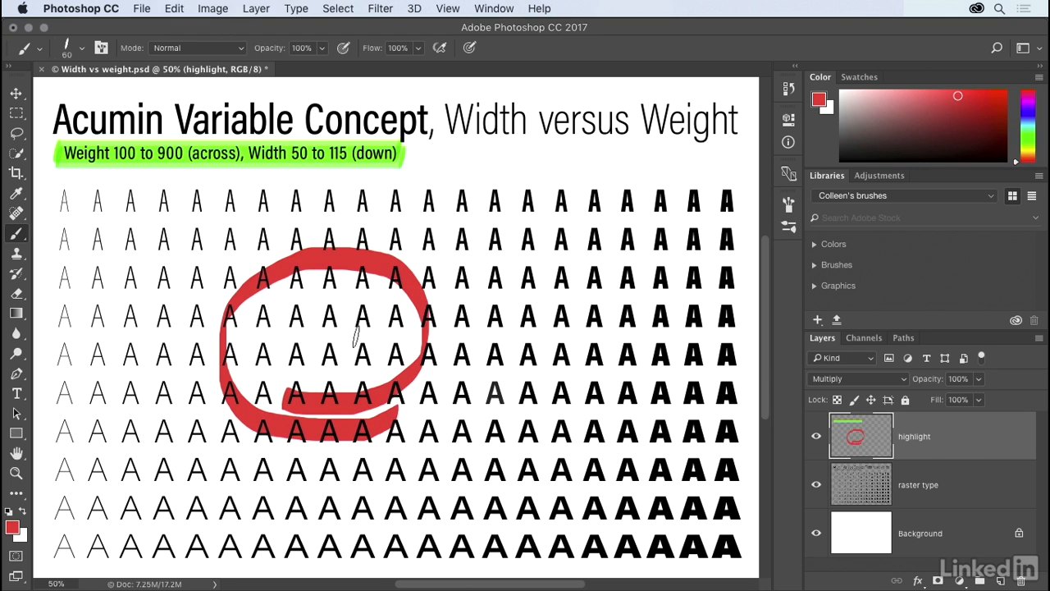
pyautogui.moveTo(292, 196)
pyautogui.mouseDown()
pyautogui.moveTo(296, 474)
pyautogui.moveTo(314, 516)
pyautogui.moveTo(334, 511)
pyautogui.moveTo(351, 447)
pyautogui.mouseUp()
pyautogui.moveTo(347, 408)
pyautogui.mouseDown()
pyautogui.moveTo(330, 246)
pyautogui.moveTo(301, 190)
pyautogui.moveTo(292, 215)
pyautogui.mouseUp()
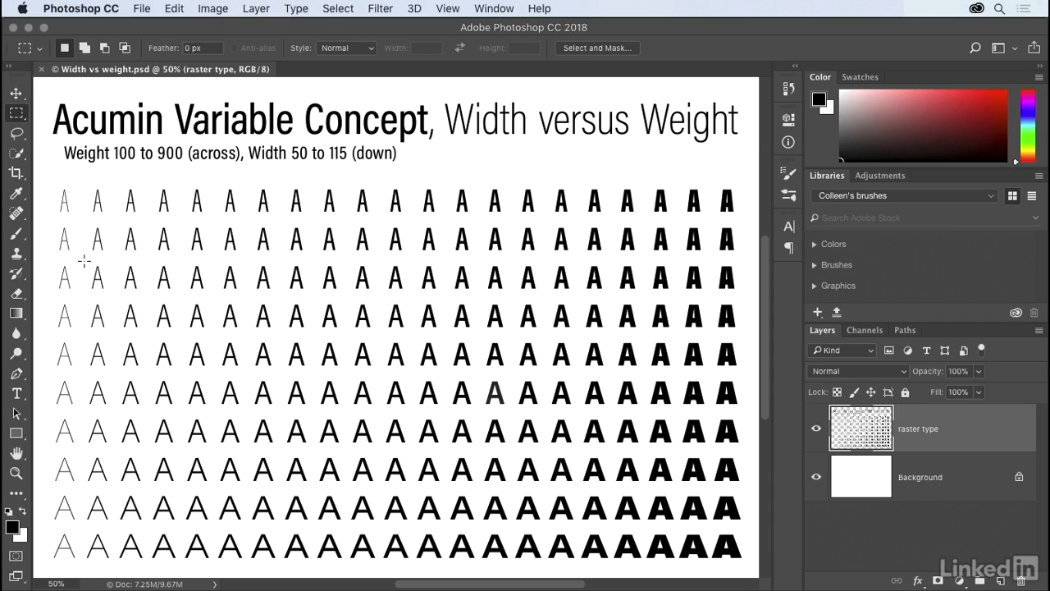
# In Photoshop CC 2018, set the Brush tool's tip to 100% hardness and a size of 60 px
pyautogui.click(18, 234)
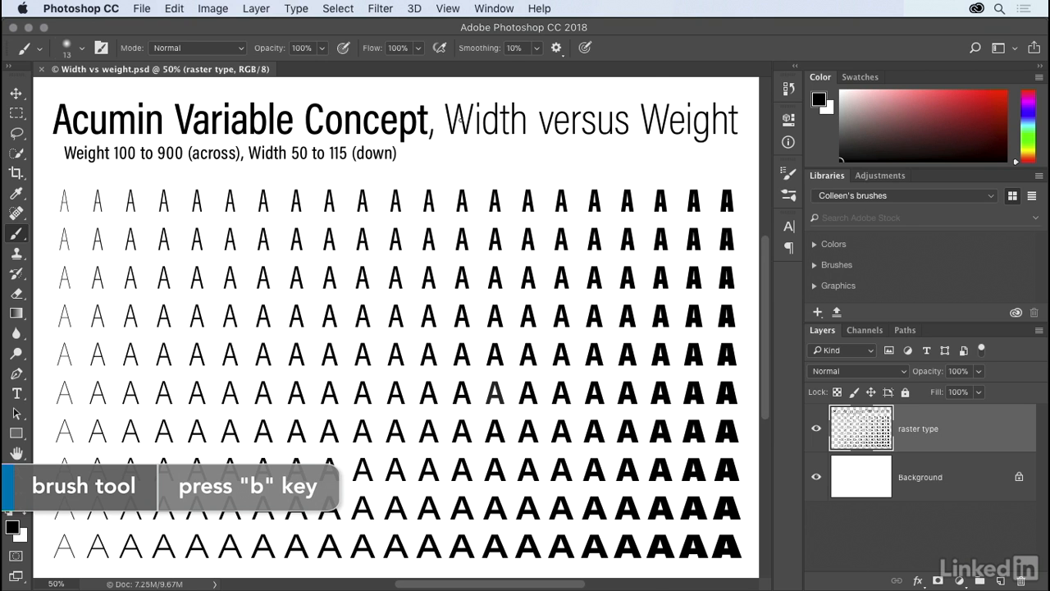
pyautogui.click(493, 10)
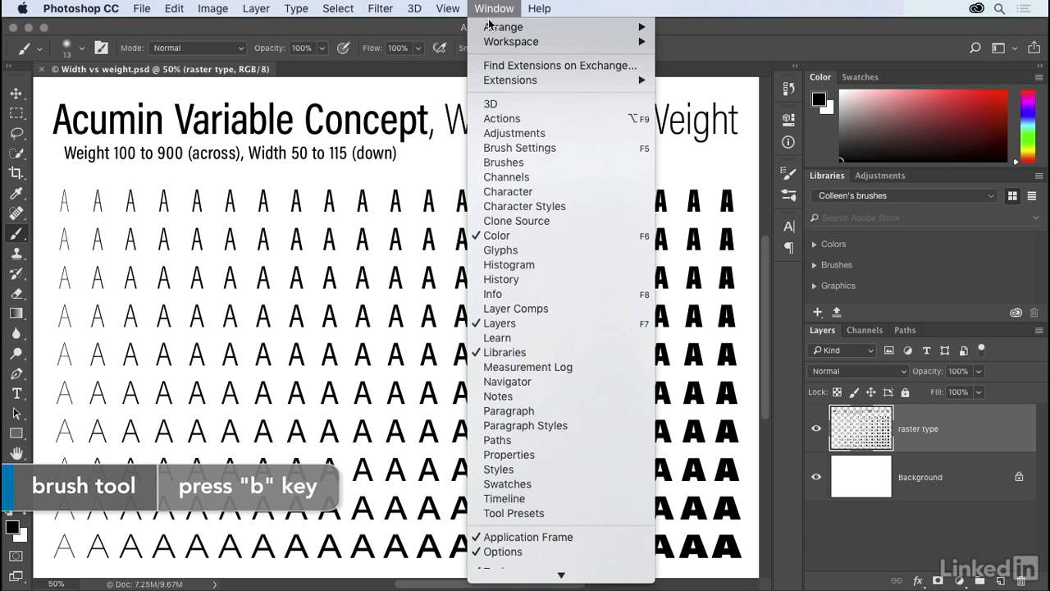
pyautogui.click(571, 148)
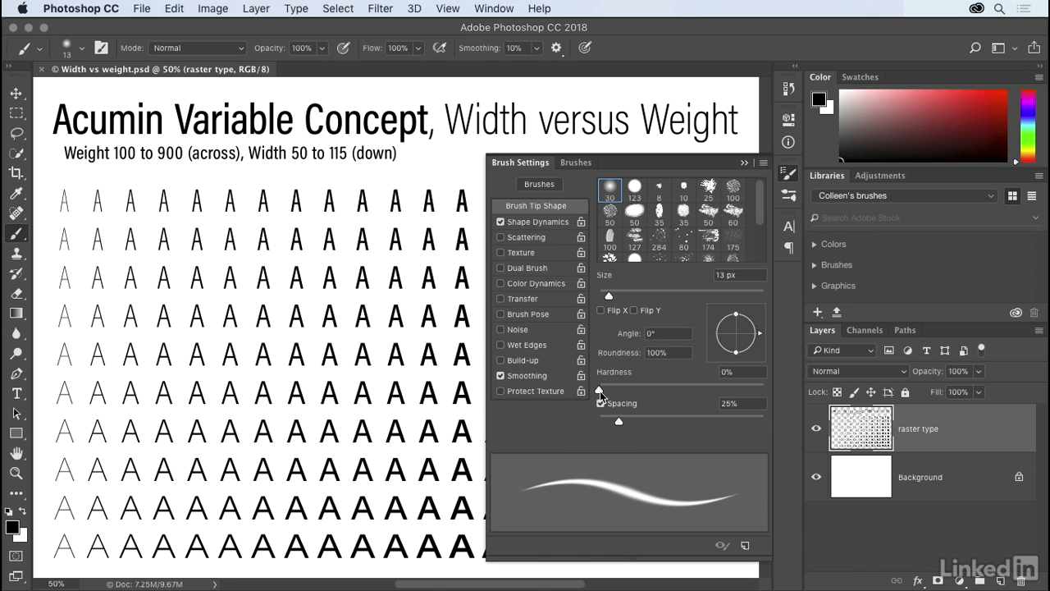
pyautogui.moveTo(600, 390); pyautogui.dragTo(787, 394)
pyautogui.click(740, 277)
pyautogui.write('60')
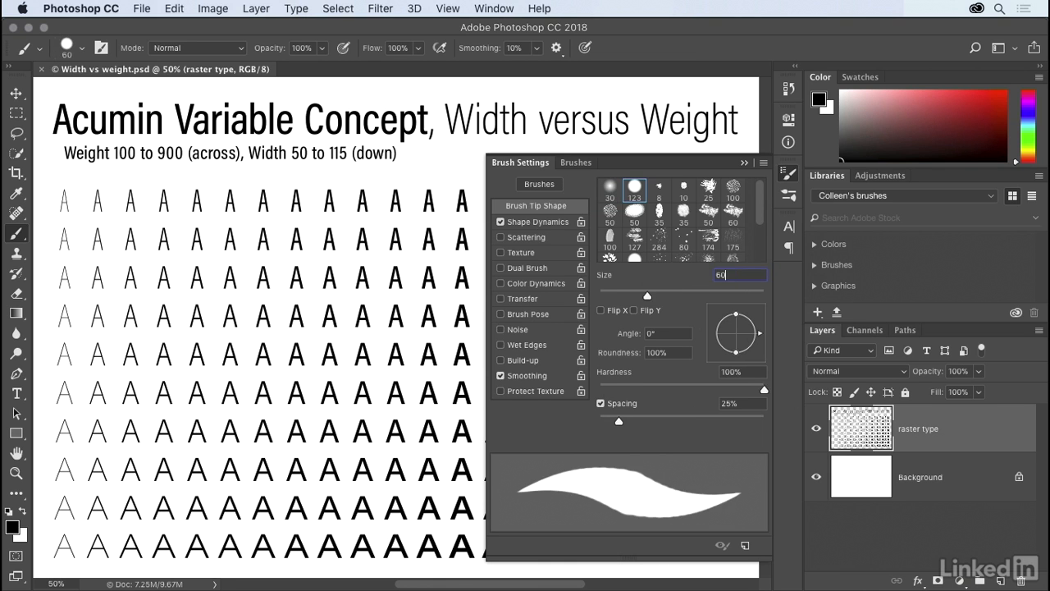
pyautogui.press('Tab')
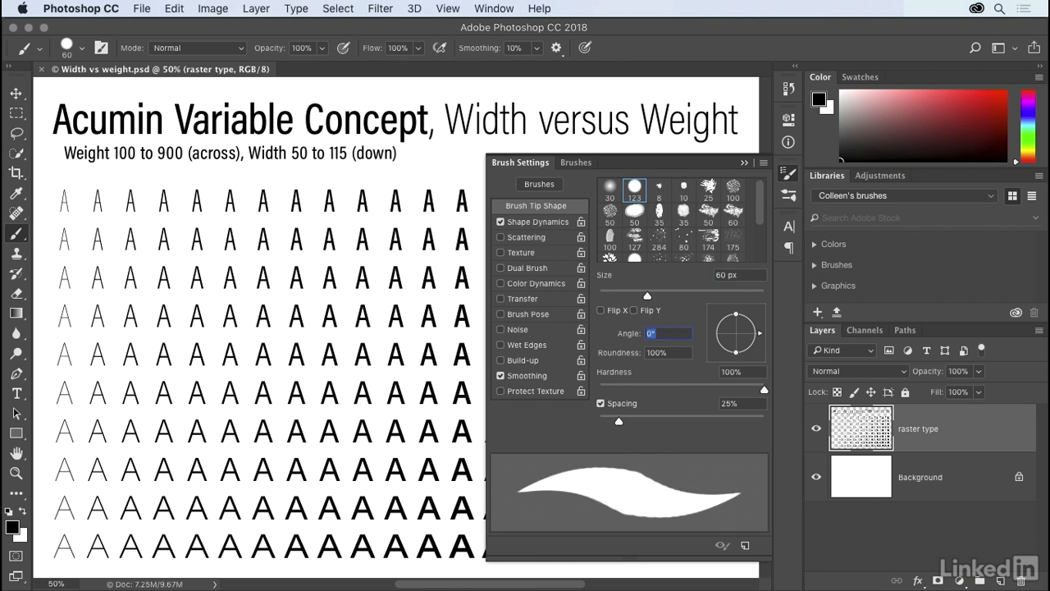
# Set the brush tip's angle to 77°, roundness to 20% and spacing to 10%
pyautogui.write('77')
pyautogui.press('Tab')
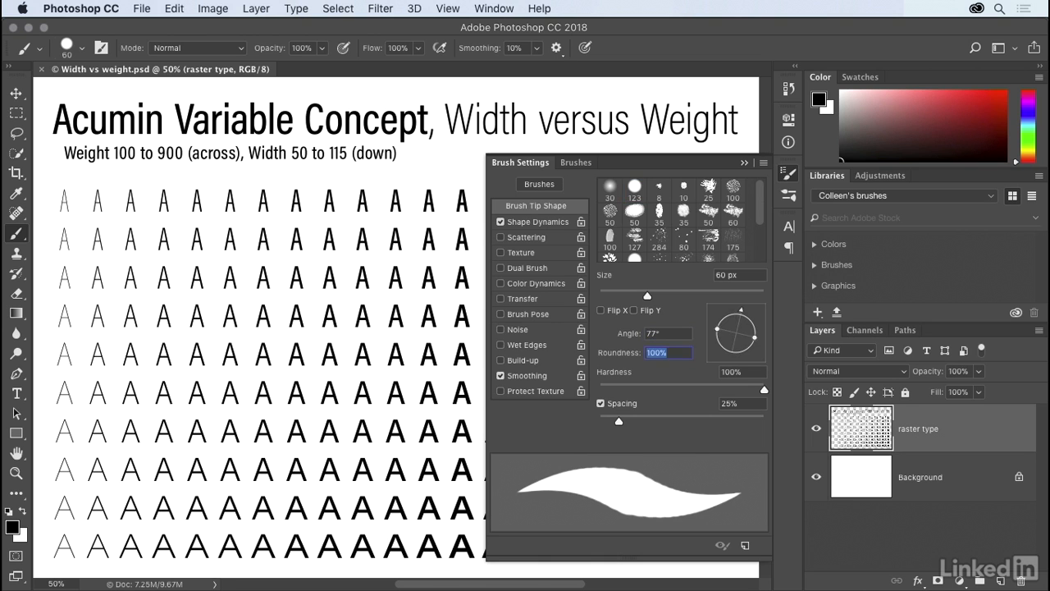
pyautogui.write('20')
pyautogui.press('Tab')
pyautogui.press('Tab')
pyautogui.write('10')
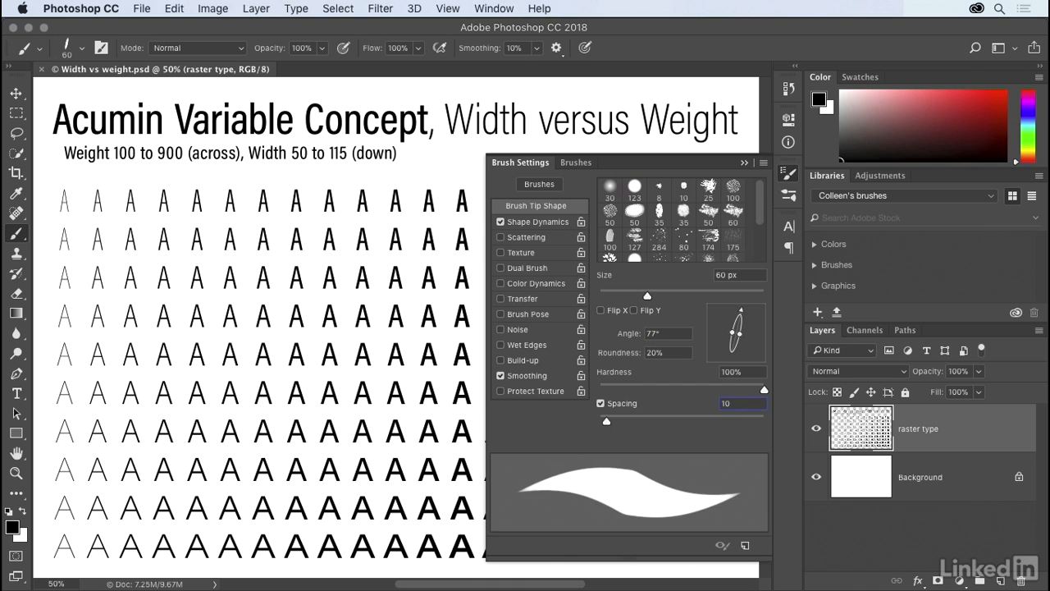
pyautogui.press('Return')
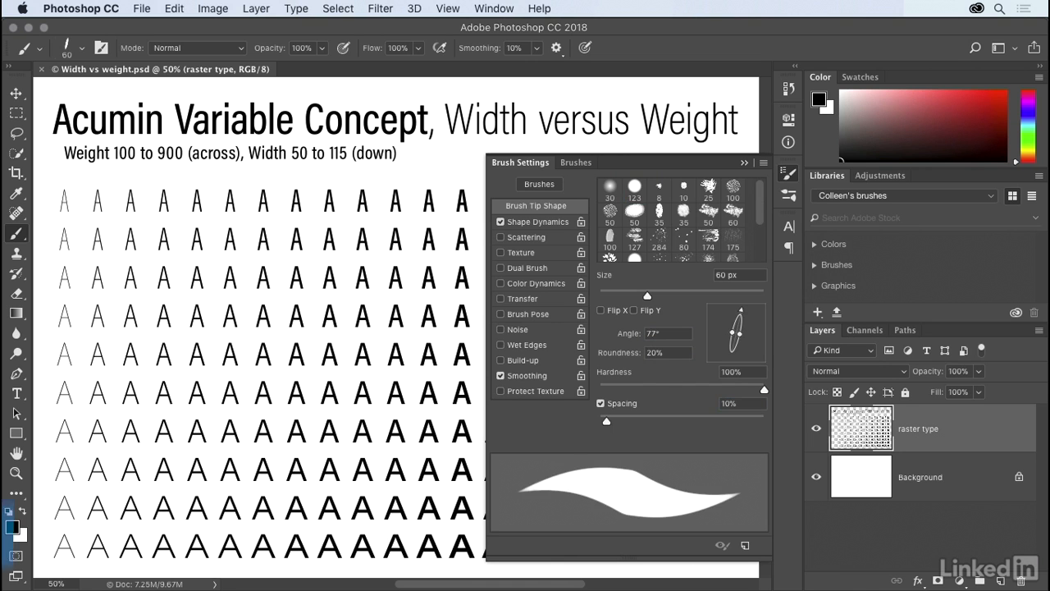
pyautogui.click(744, 163)
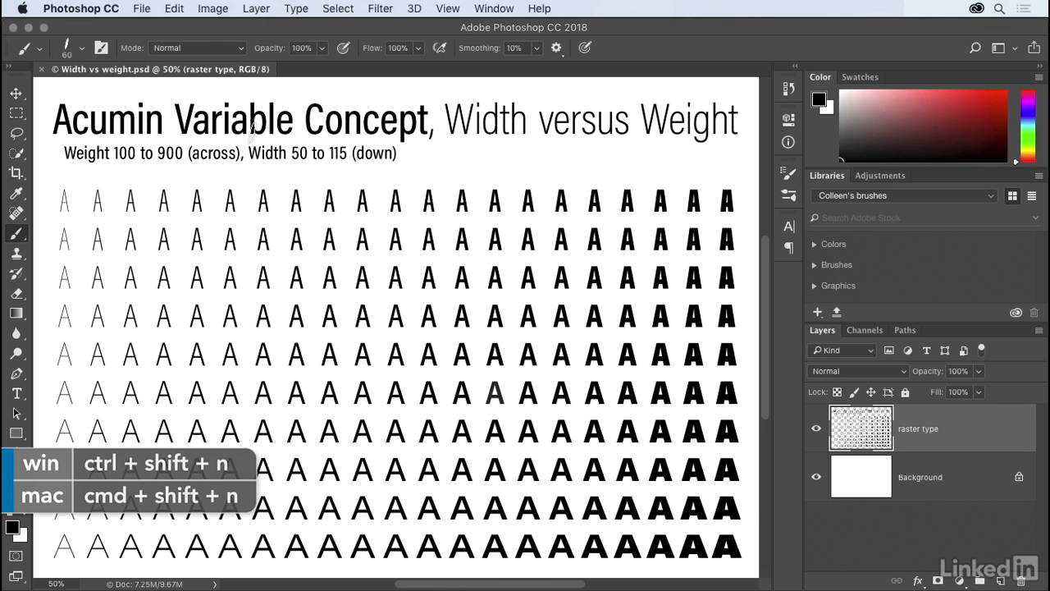
# Create a new layer named "highlight" above the raster type layer
pyautogui.press('super+shift+n')
pyautogui.write('highlight')
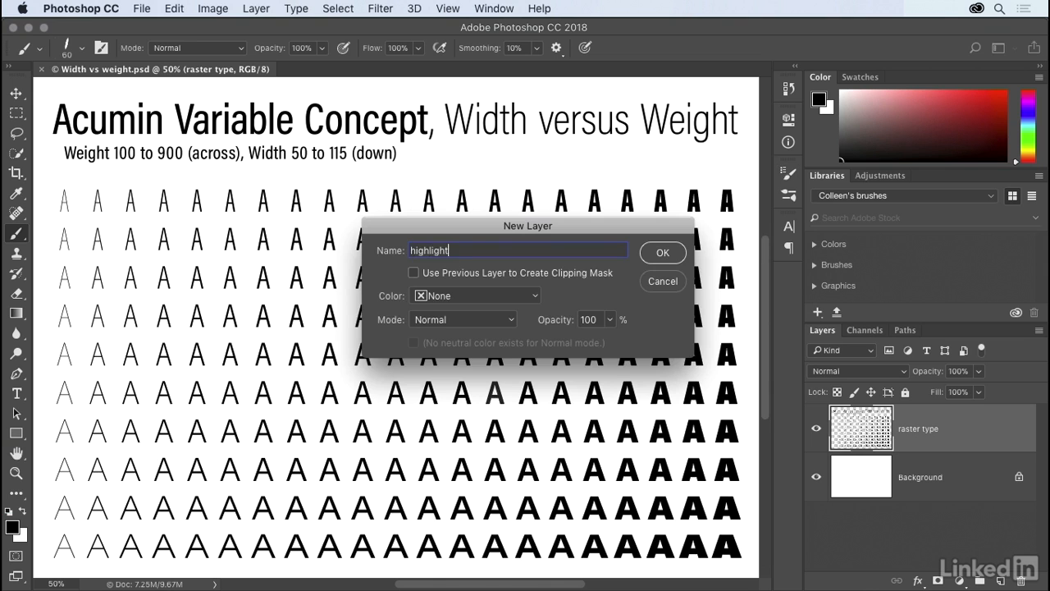
pyautogui.press('Return')
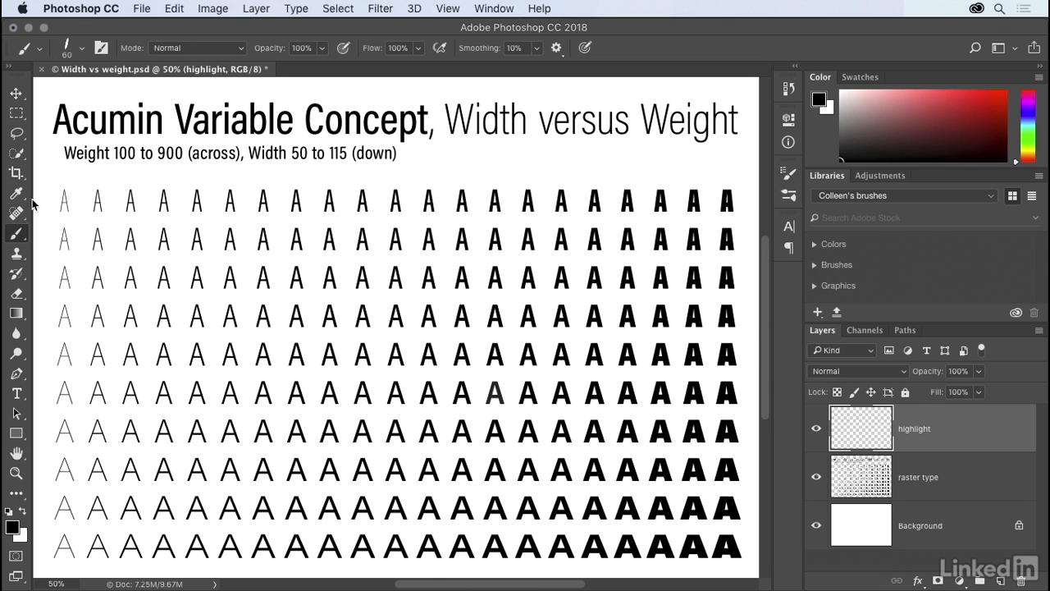
# Sample the bright green of the Tk logo on the web page behind the window as the foreground color
pyautogui.click(7, 204)
pyautogui.moveTo(4, 200); pyautogui.dragTo(73, 201)
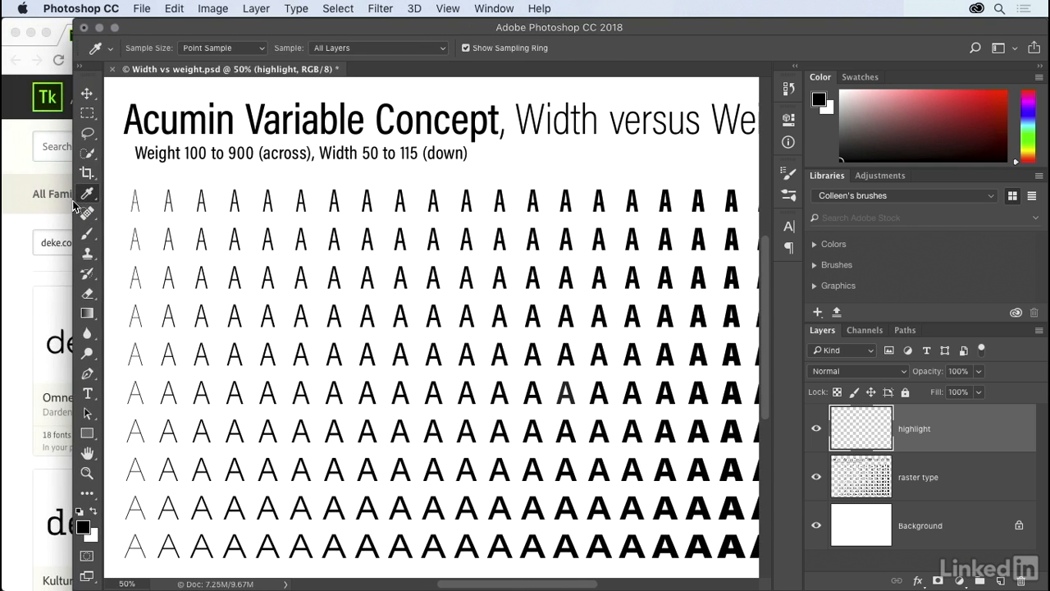
pyautogui.moveTo(137, 168); pyautogui.dragTo(54, 104)
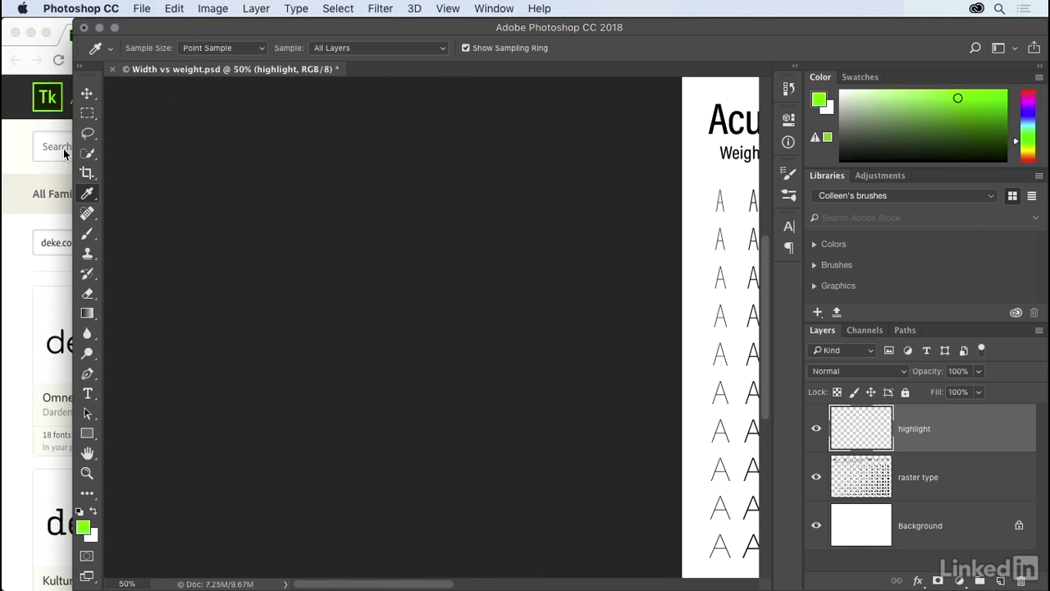
pyautogui.moveTo(74, 258); pyautogui.dragTo(2, 259)
pyautogui.hscroll(10, 394, 282)
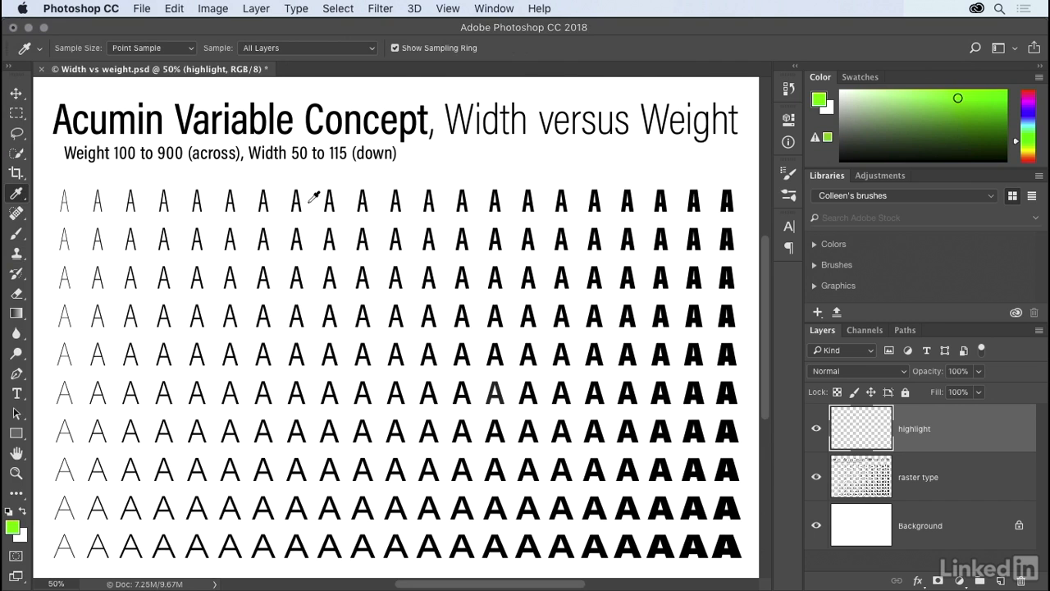
# Set the Brush tool to Multiply mode with 60% opacity and 50% smoothing
pyautogui.click(16, 233)
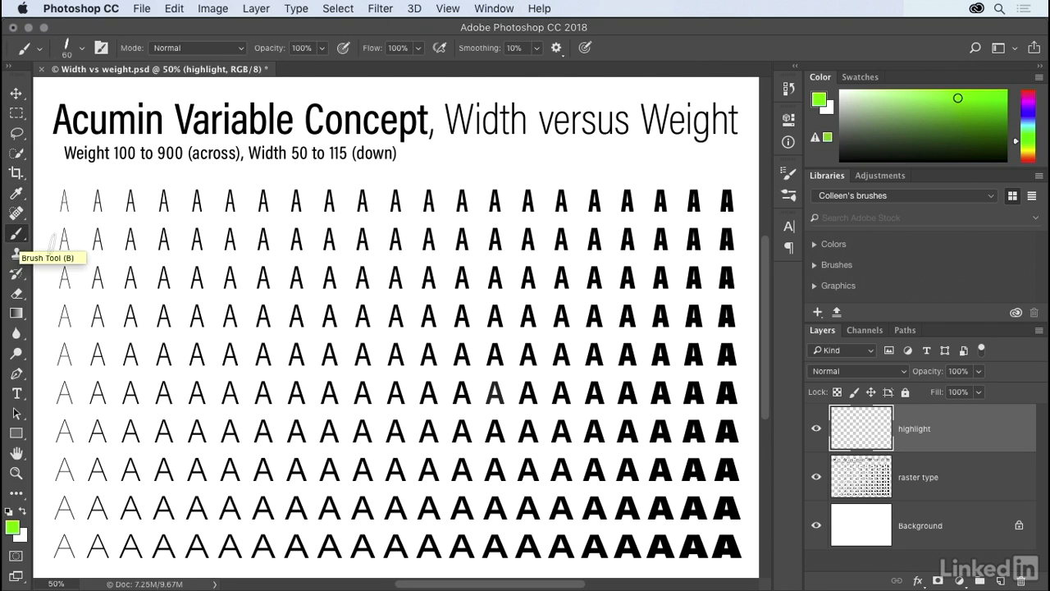
pyautogui.click(198, 46)
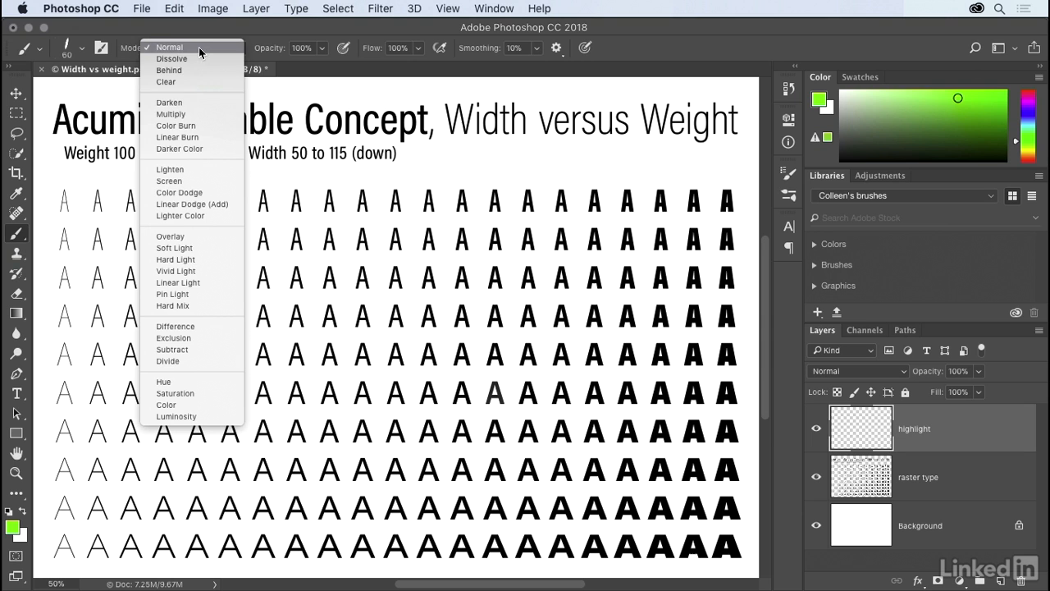
pyautogui.click(199, 114)
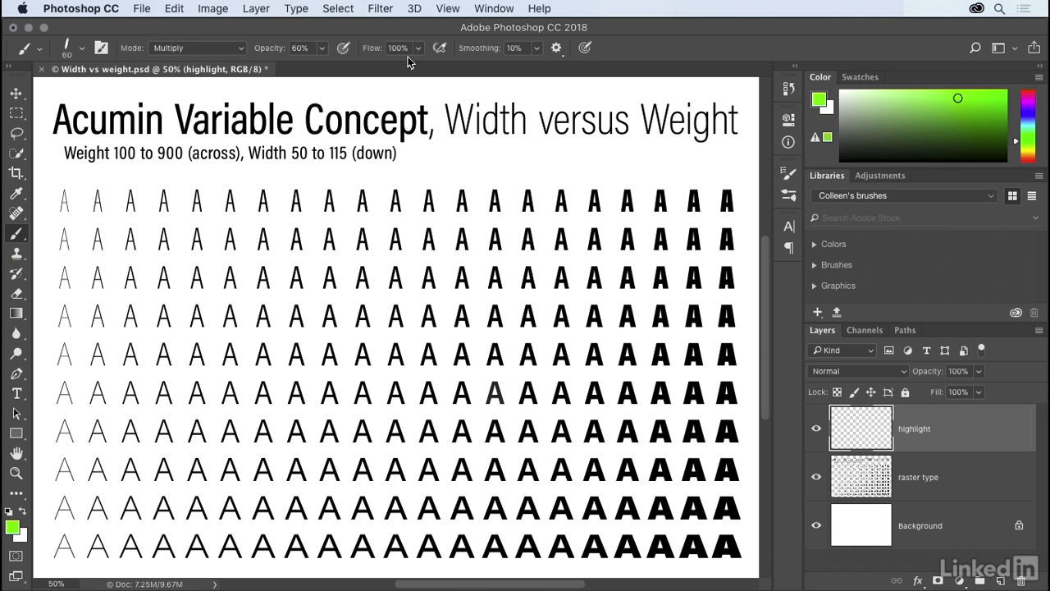
pyautogui.click(488, 51)
# Highlight the "Weight 100 to 900" line with overlapping green strokes and set the highlight layer's blend mode to Multiply
pyautogui.moveTo(54, 152)
pyautogui.mouseDown()
pyautogui.moveTo(411, 152)
pyautogui.moveTo(395, 162)
pyautogui.moveTo(57, 158)
pyautogui.mouseUp()
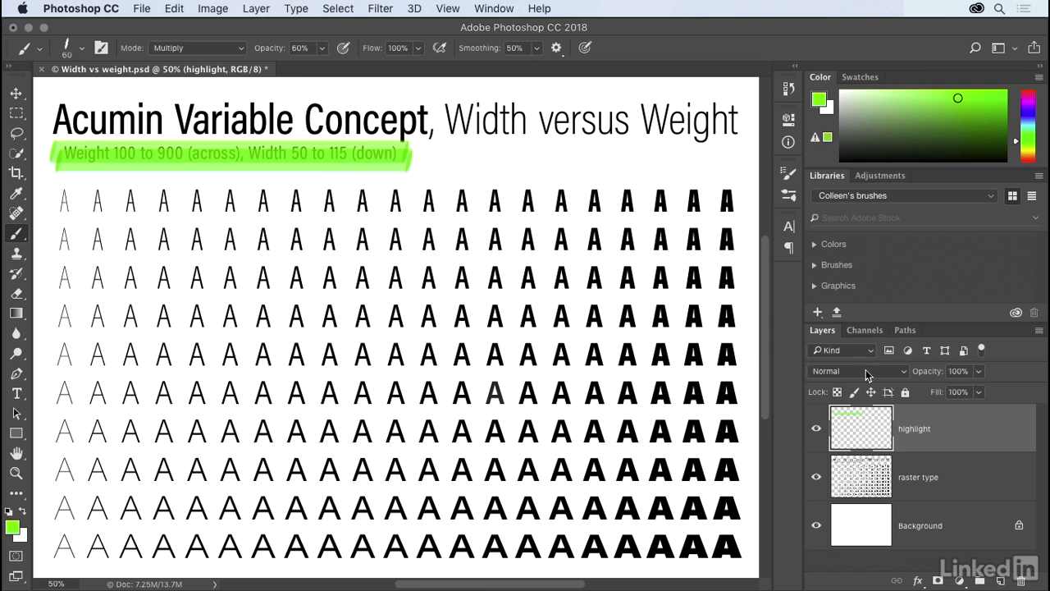
pyautogui.click(865, 369)
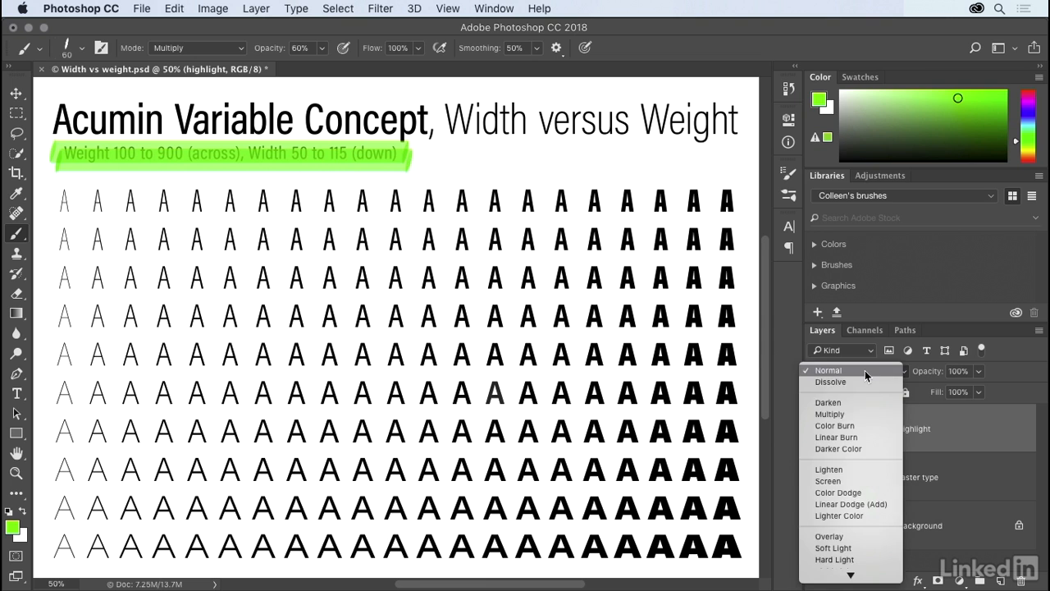
pyautogui.click(866, 413)
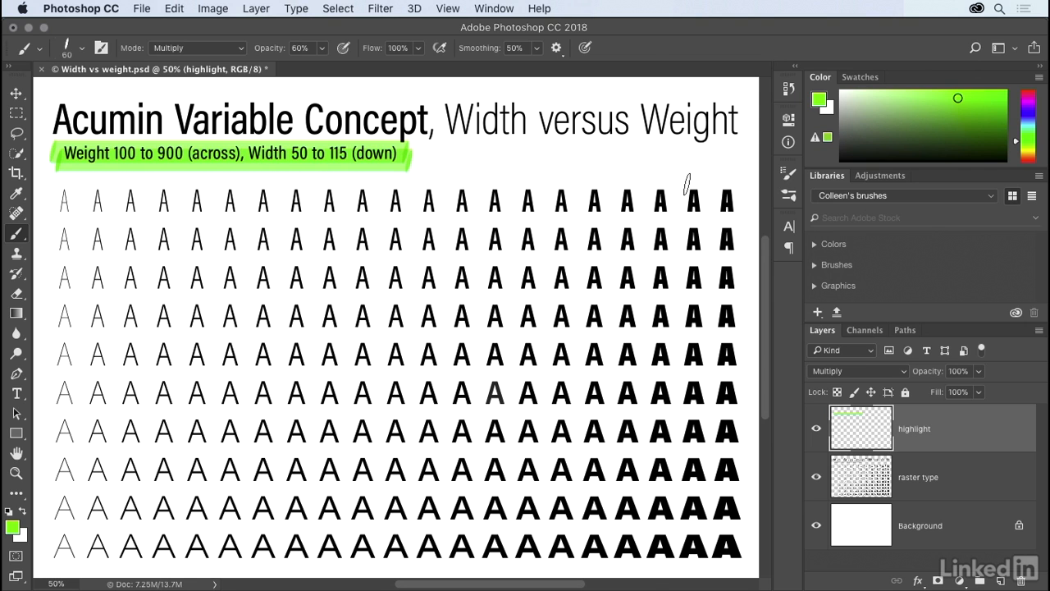
# Create a new brush group named "My brushes" among the brush presets
pyautogui.click(494, 8)
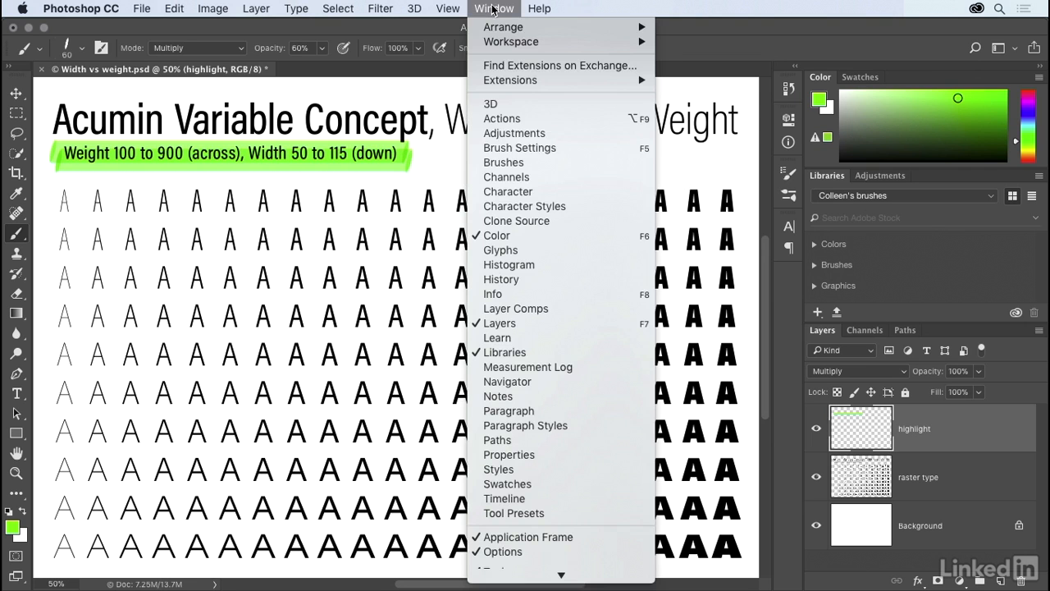
pyautogui.click(542, 164)
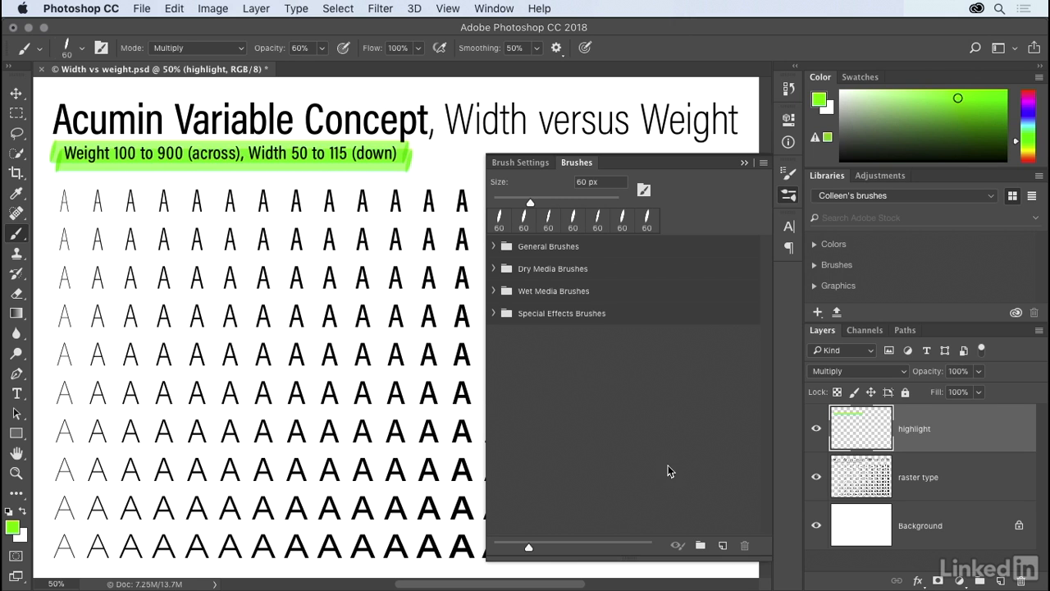
pyautogui.click(701, 546)
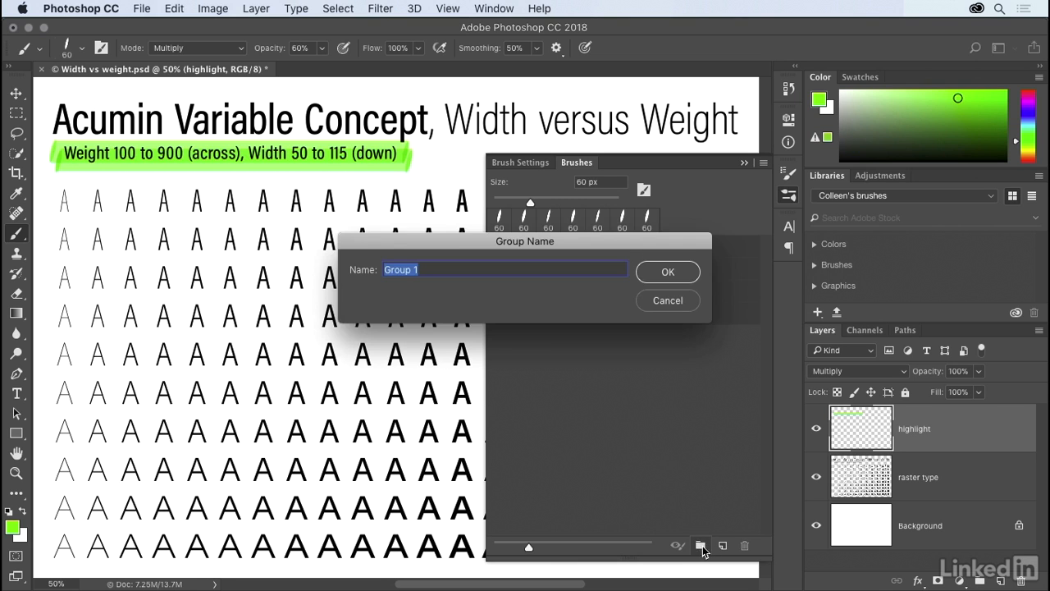
pyautogui.write('My brushes')
pyautogui.click(663, 276)
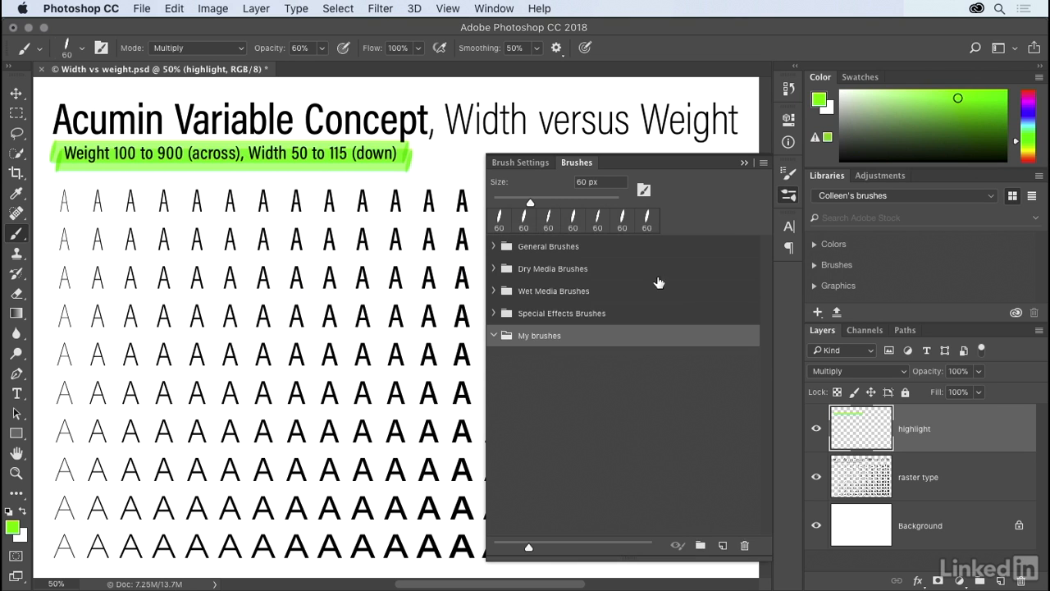
# Save the current brush in the My brushes group as "Green highlighter", including its size, tool settings and color
pyautogui.click(723, 546)
pyautogui.write('Highlighter')
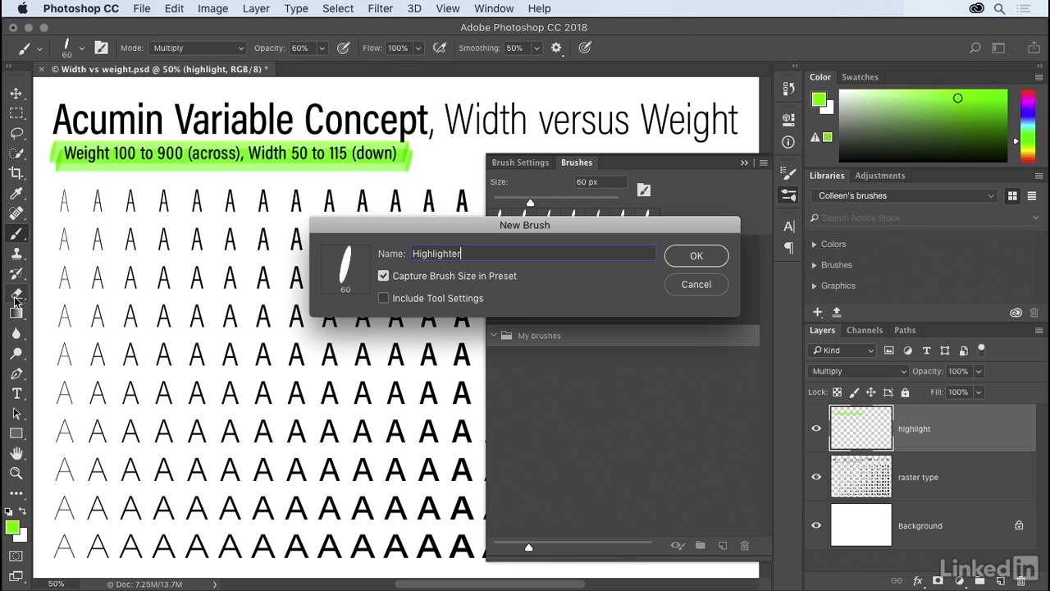
pyautogui.click(383, 299)
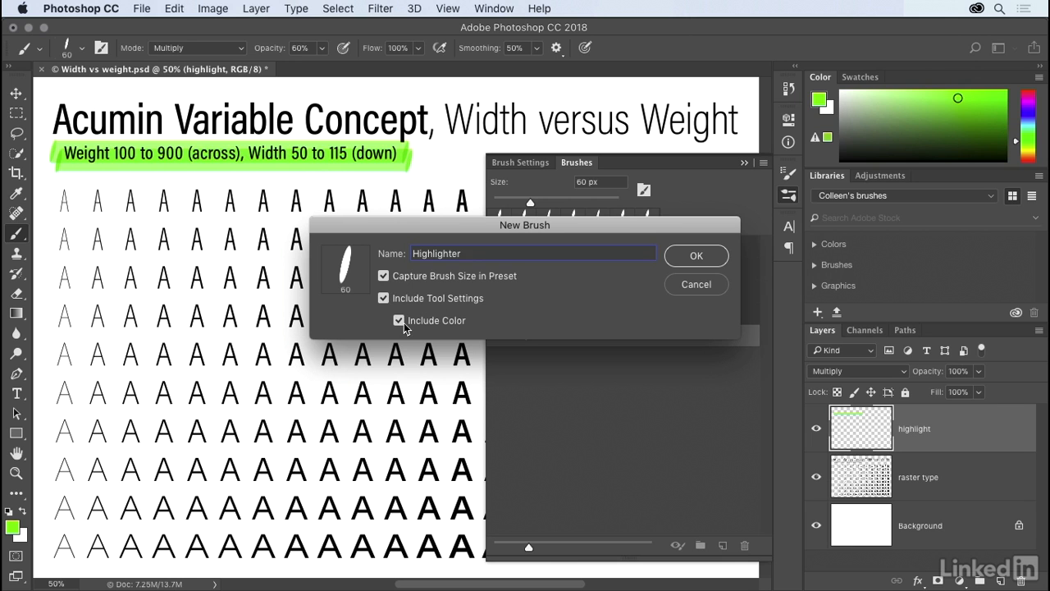
pyautogui.doubleClick(416, 254)
pyautogui.click(417, 255)
pyautogui.press('BackSpace')
pyautogui.write('Green h')
pyautogui.click(692, 261)
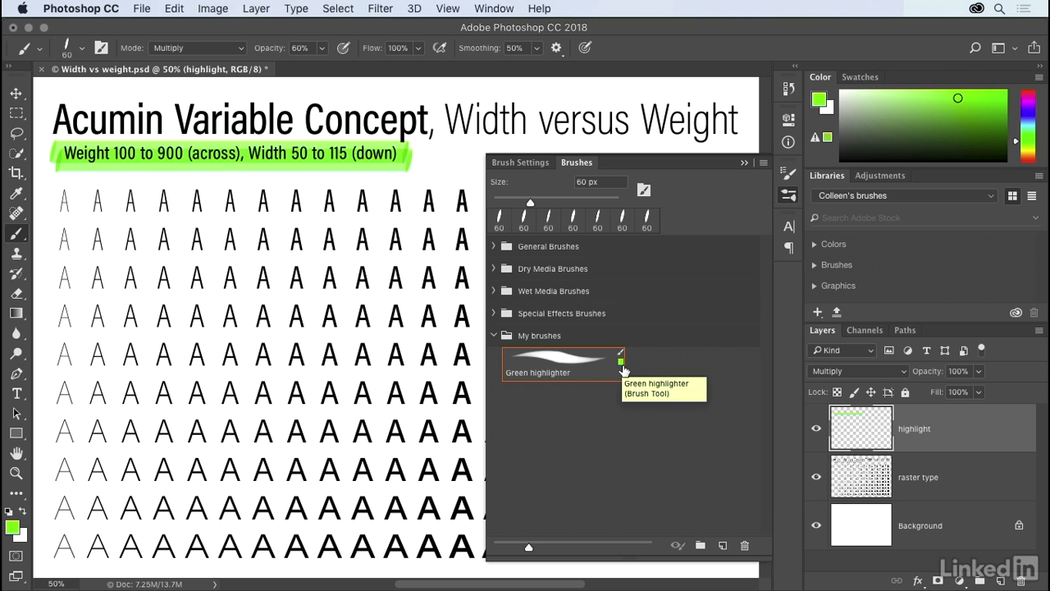
# Save the current brush in the My brushes group as "Highlighter", capturing its size but excluding the tool settings
pyautogui.click(722, 546)
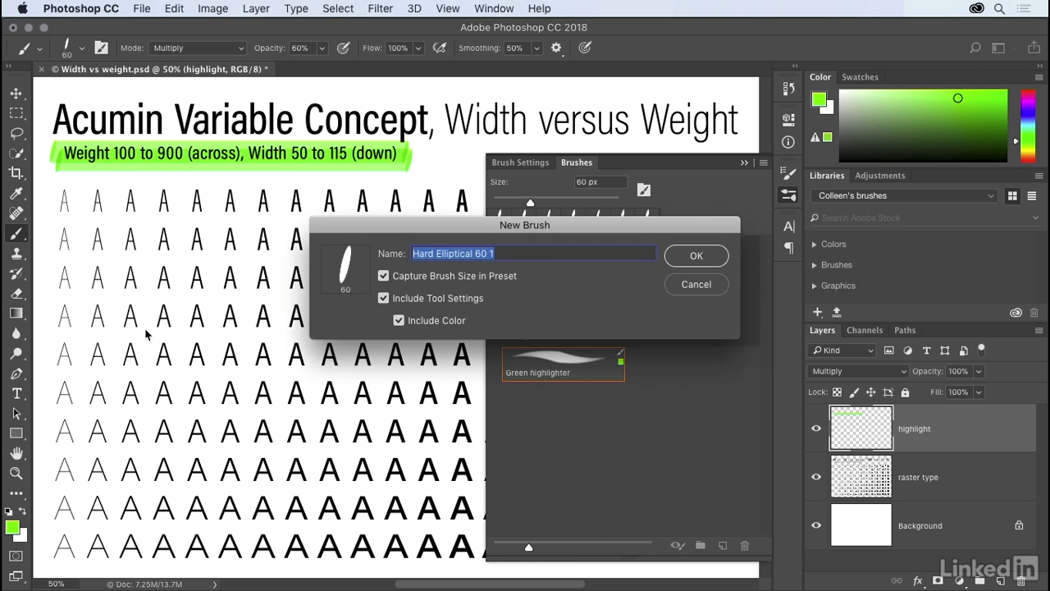
pyautogui.write('Highlighter')
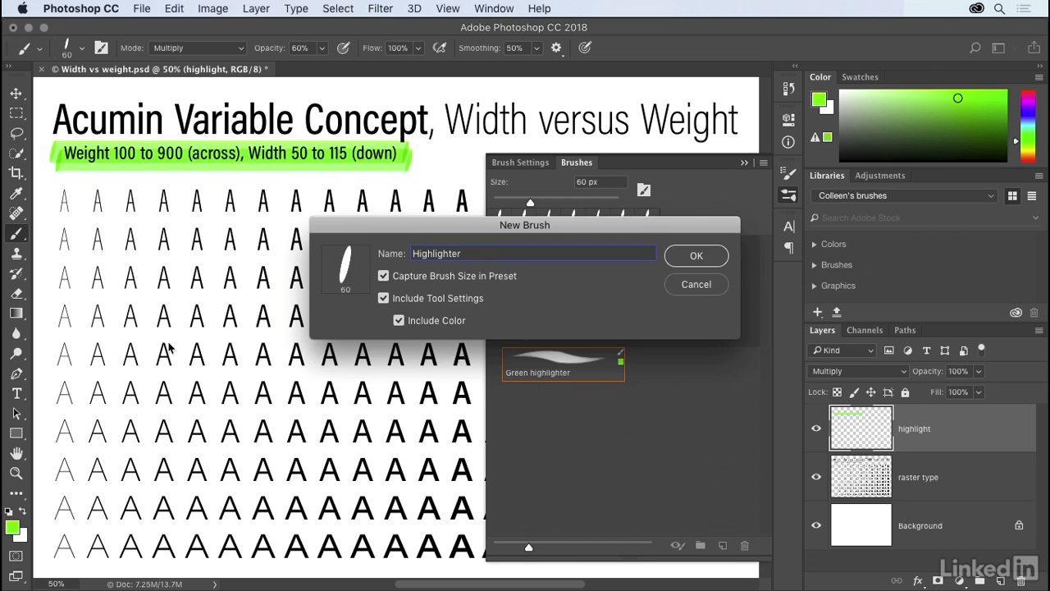
pyautogui.click(383, 299)
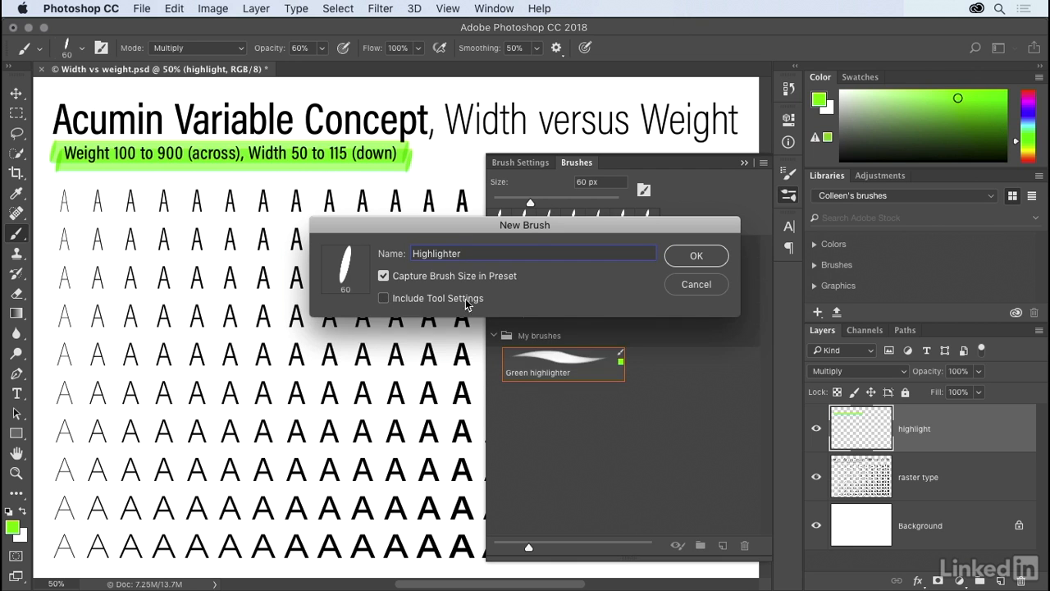
pyautogui.click(692, 259)
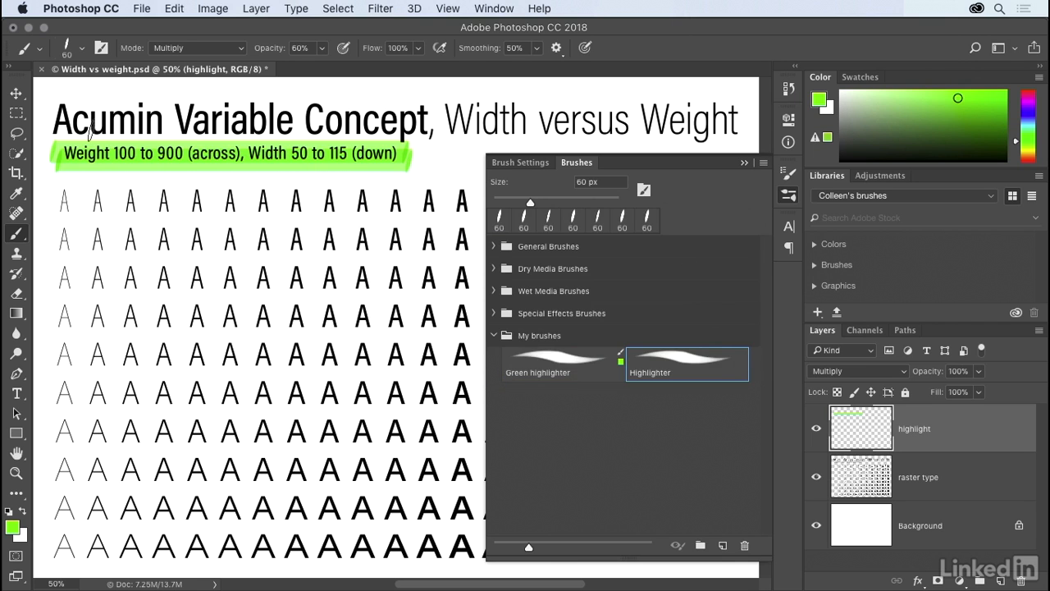
# Reset the Brush tool to its defaults and change the foreground color to red
pyautogui.rightClick(25, 53)
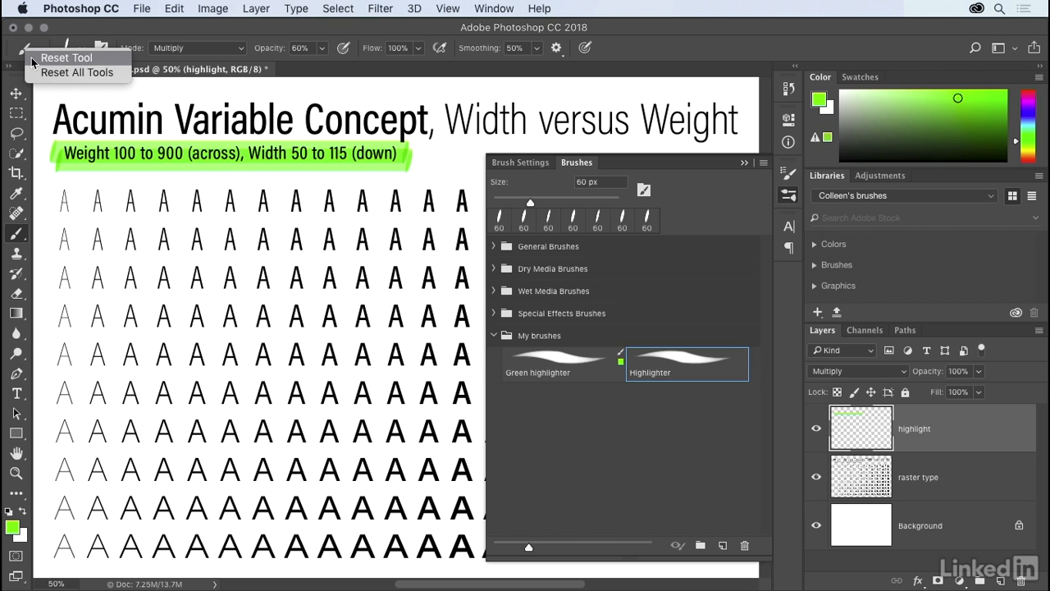
pyautogui.click(33, 60)
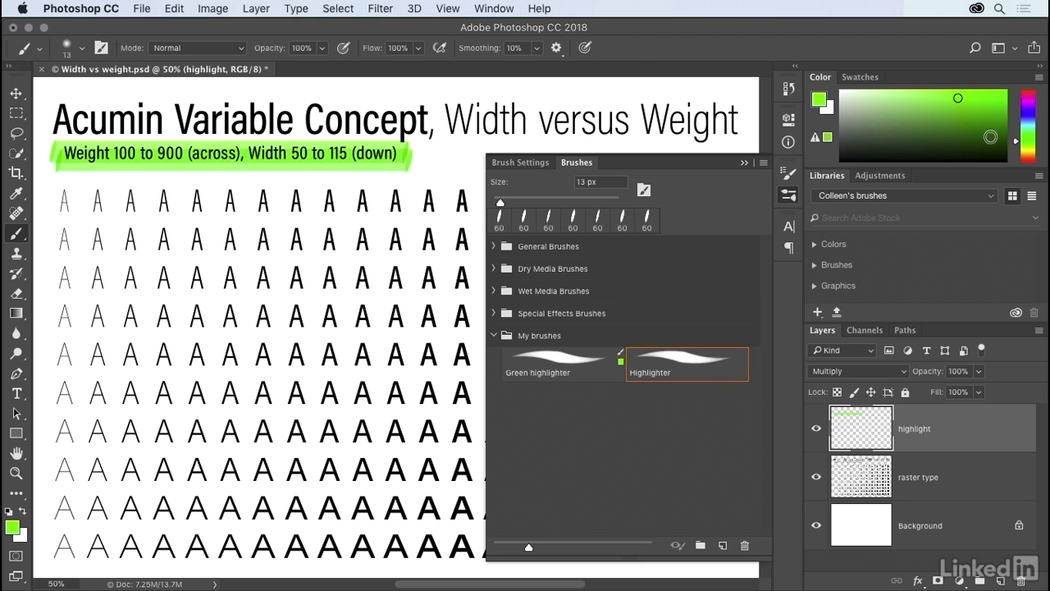
pyautogui.moveTo(1018, 146); pyautogui.dragTo(1018, 161)
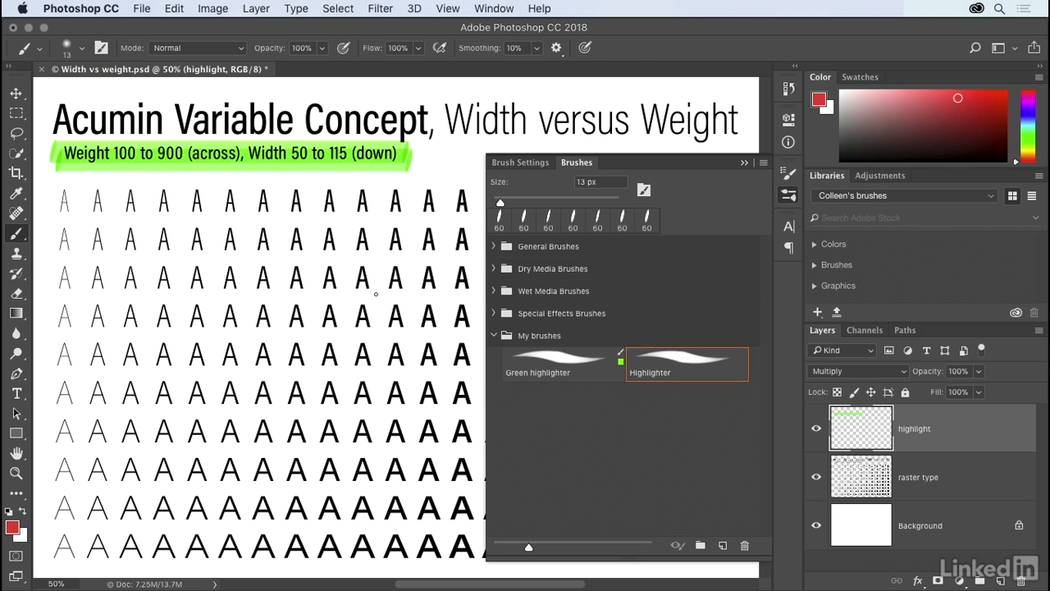
# Scribble red test strokes over the grid of letters with the default brush and undo them
pyautogui.moveTo(247, 361)
pyautogui.mouseDown()
pyautogui.moveTo(358, 343)
pyautogui.moveTo(376, 283)
pyautogui.moveTo(316, 221)
pyautogui.moveTo(253, 233)
pyautogui.moveTo(230, 303)
pyautogui.moveTo(278, 346)
pyautogui.moveTo(327, 325)
pyautogui.moveTo(331, 283)
pyautogui.moveTo(297, 269)
pyautogui.moveTo(281, 282)
pyautogui.moveTo(308, 320)
pyautogui.mouseUp()
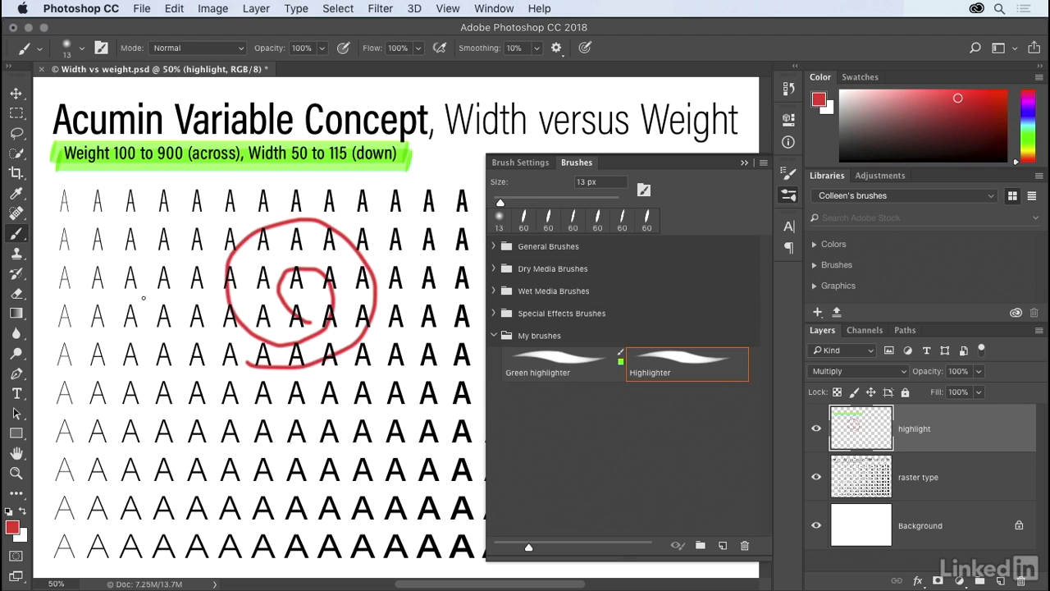
pyautogui.moveTo(223, 208)
pyautogui.mouseDown()
pyautogui.moveTo(320, 417)
pyautogui.moveTo(336, 375)
pyautogui.moveTo(263, 202)
pyautogui.mouseUp()
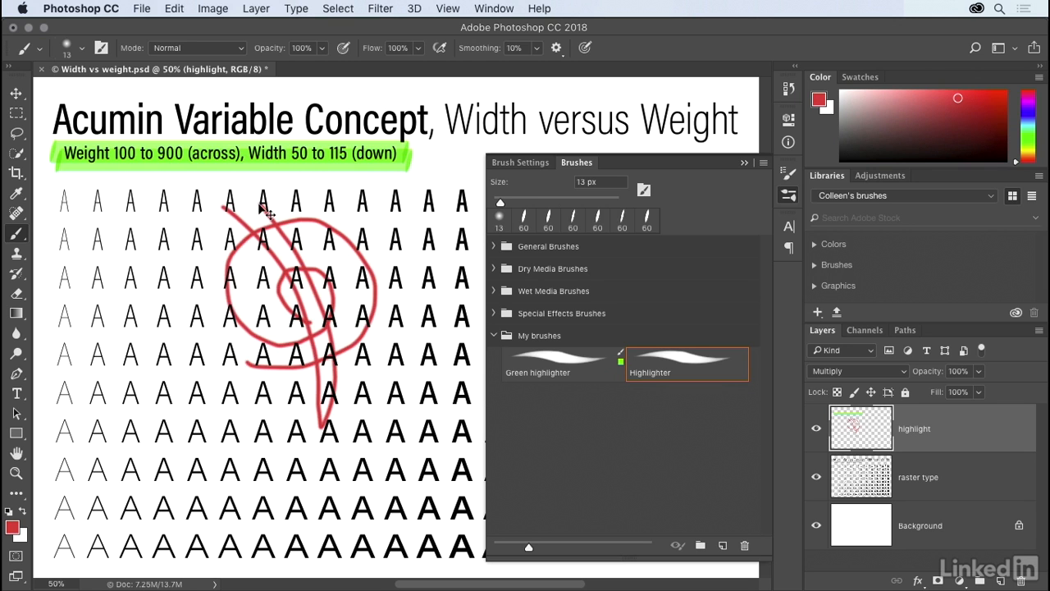
pyautogui.press('super+z')
pyautogui.press('alt+super+z')
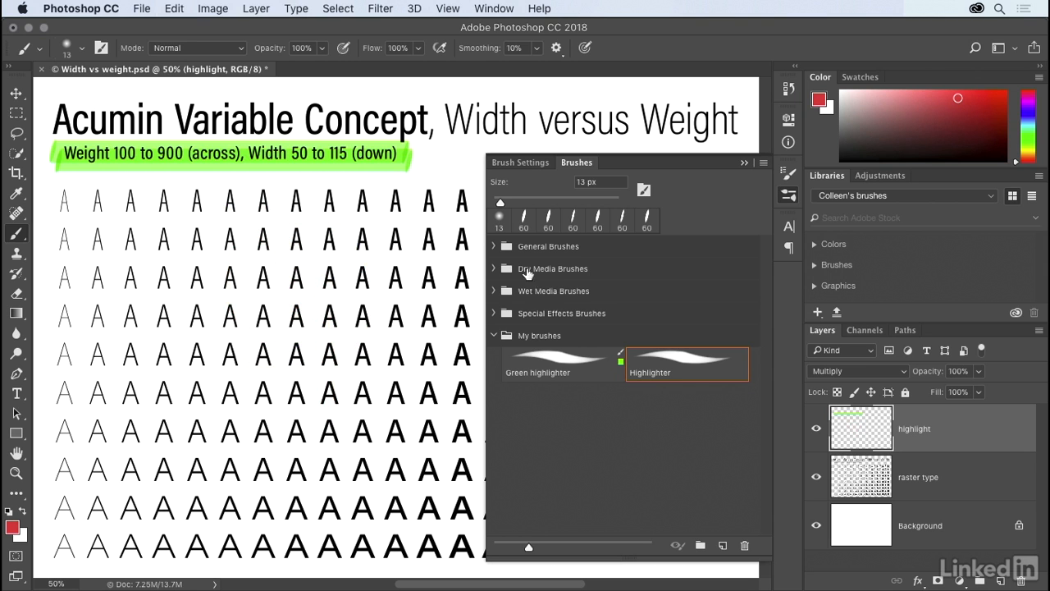
# Paint a solid red band across the third row of letters with the Highlighter preset
pyautogui.click(694, 365)
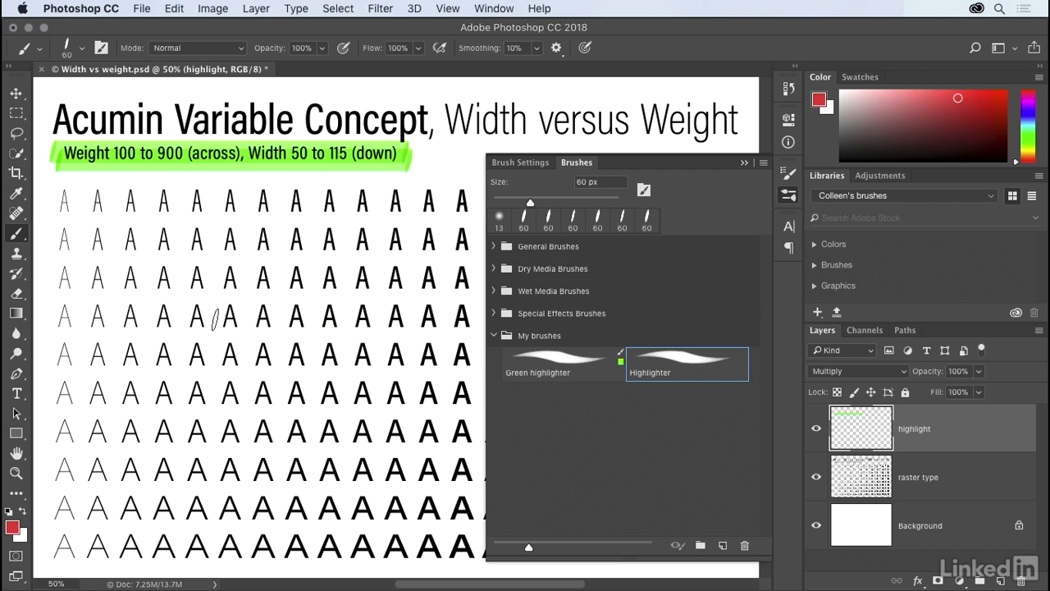
pyautogui.moveTo(395, 272)
pyautogui.mouseDown()
pyautogui.moveTo(137, 268)
pyautogui.moveTo(128, 278)
pyautogui.moveTo(402, 289)
pyautogui.moveTo(128, 286)
pyautogui.moveTo(251, 259)
pyautogui.moveTo(407, 256)
pyautogui.mouseUp()
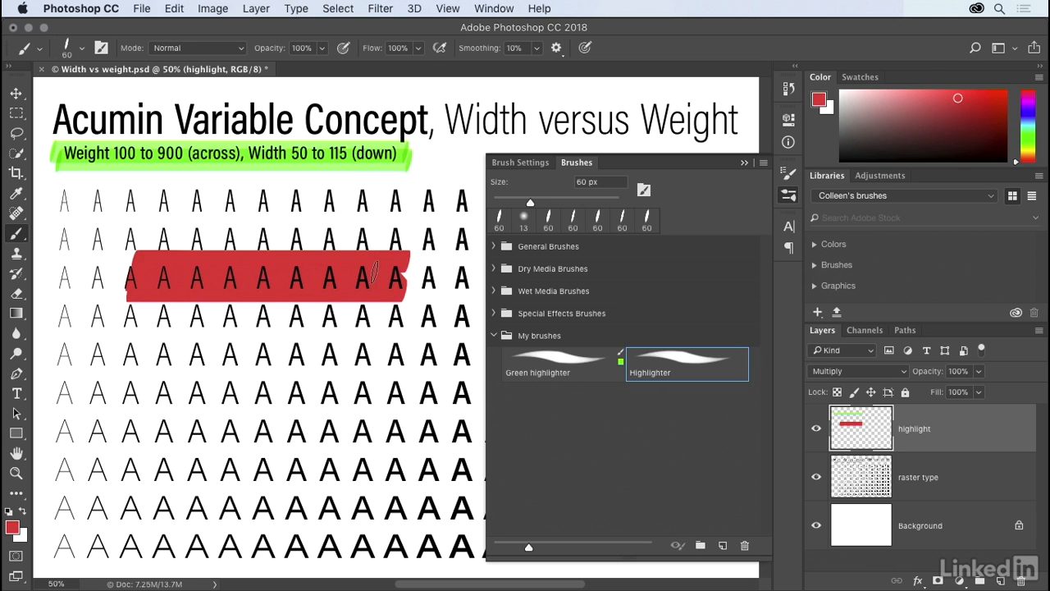
# Paint a green spiral and two diagonal strokes over the letters and the red band with the Green highlighter preset
pyautogui.click(558, 365)
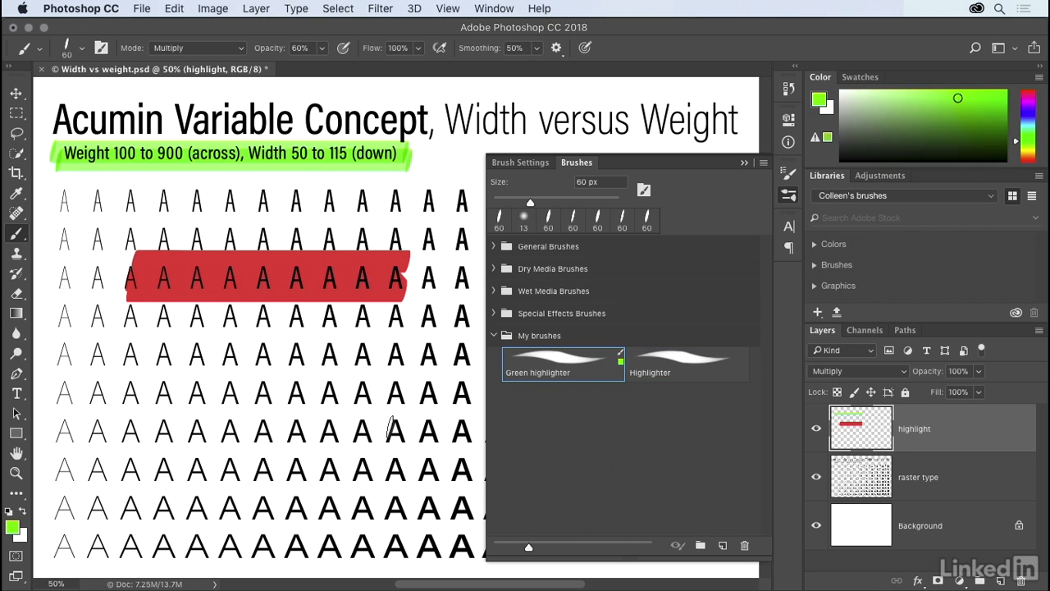
pyautogui.moveTo(329, 443)
pyautogui.mouseDown()
pyautogui.moveTo(403, 390)
pyautogui.moveTo(386, 254)
pyautogui.moveTo(288, 213)
pyautogui.moveTo(156, 277)
pyautogui.moveTo(163, 371)
pyautogui.moveTo(273, 409)
pyautogui.moveTo(343, 360)
pyautogui.moveTo(334, 288)
pyautogui.moveTo(283, 265)
pyautogui.moveTo(209, 300)
pyautogui.moveTo(230, 354)
pyautogui.moveTo(299, 351)
pyautogui.mouseUp()
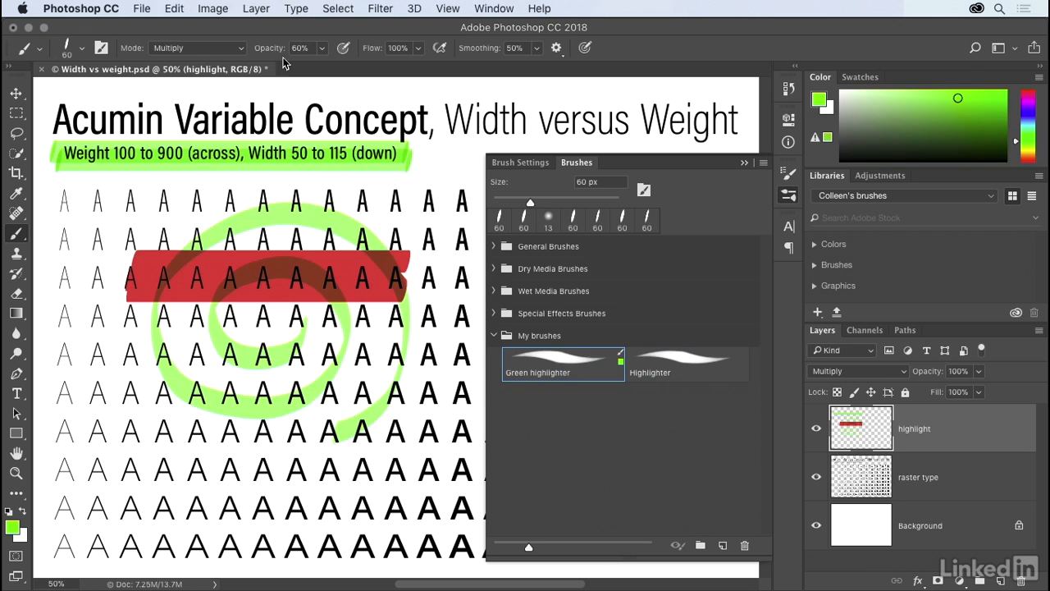
pyautogui.moveTo(156, 207)
pyautogui.mouseDown()
pyautogui.moveTo(297, 302)
pyautogui.moveTo(425, 497)
pyautogui.mouseUp()
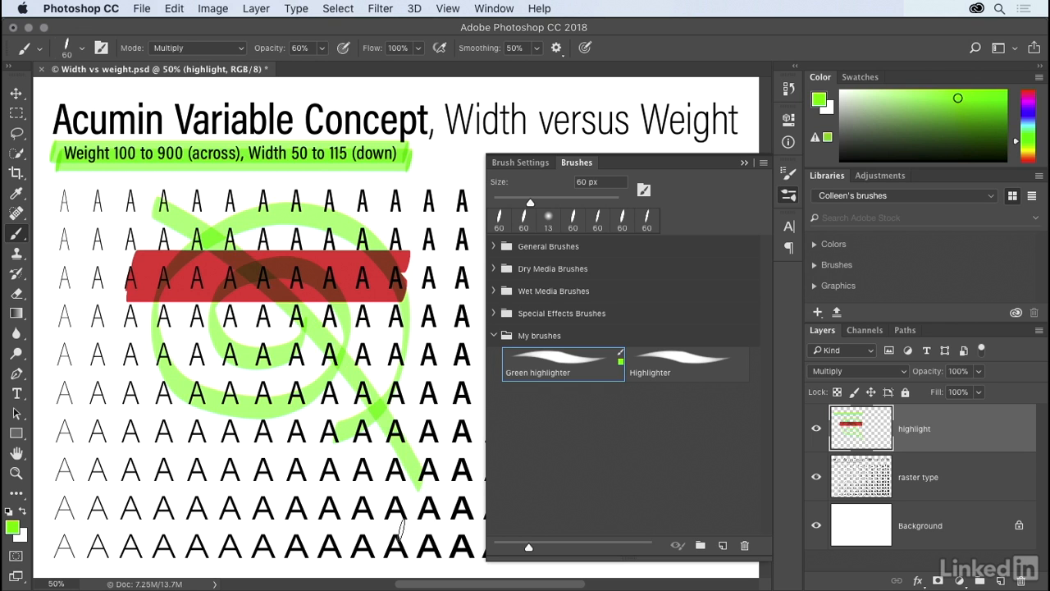
pyautogui.moveTo(335, 468)
pyautogui.mouseDown()
pyautogui.moveTo(232, 376)
pyautogui.moveTo(137, 318)
pyautogui.moveTo(82, 316)
pyautogui.mouseUp()
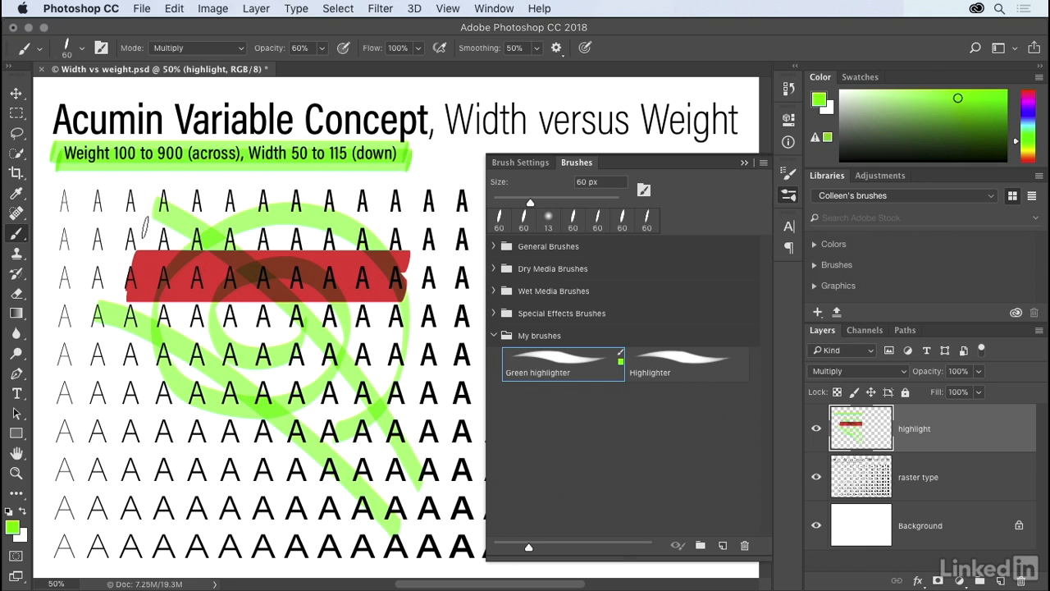
# Expand the My brushes group in the on-canvas brush picker and enlarge the stroke previews there and in the Brushes panel
pyautogui.rightClick(146, 226)
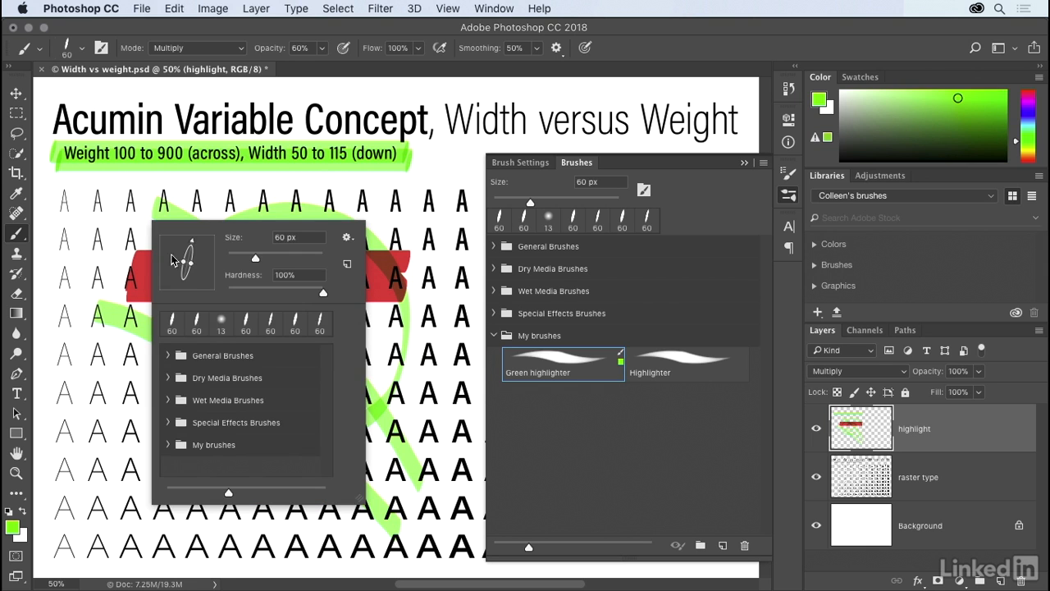
pyautogui.moveTo(226, 496)
pyautogui.mouseDown()
pyautogui.moveTo(272, 501)
pyautogui.moveTo(199, 499)
pyautogui.mouseUp()
pyautogui.click(168, 444)
pyautogui.moveTo(330, 424); pyautogui.dragTo(332, 474)
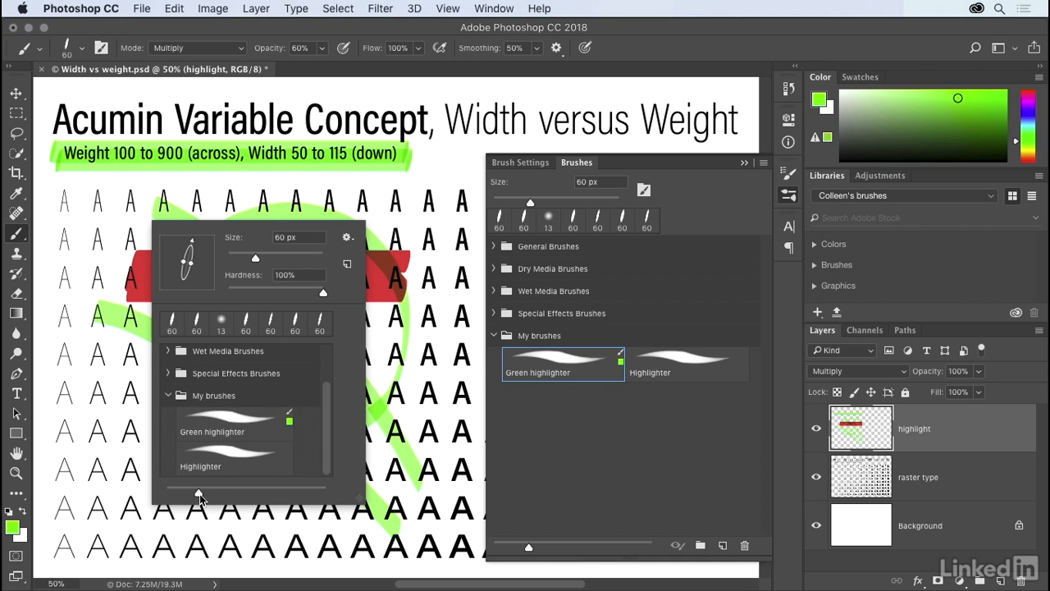
pyautogui.moveTo(198, 494); pyautogui.dragTo(267, 495)
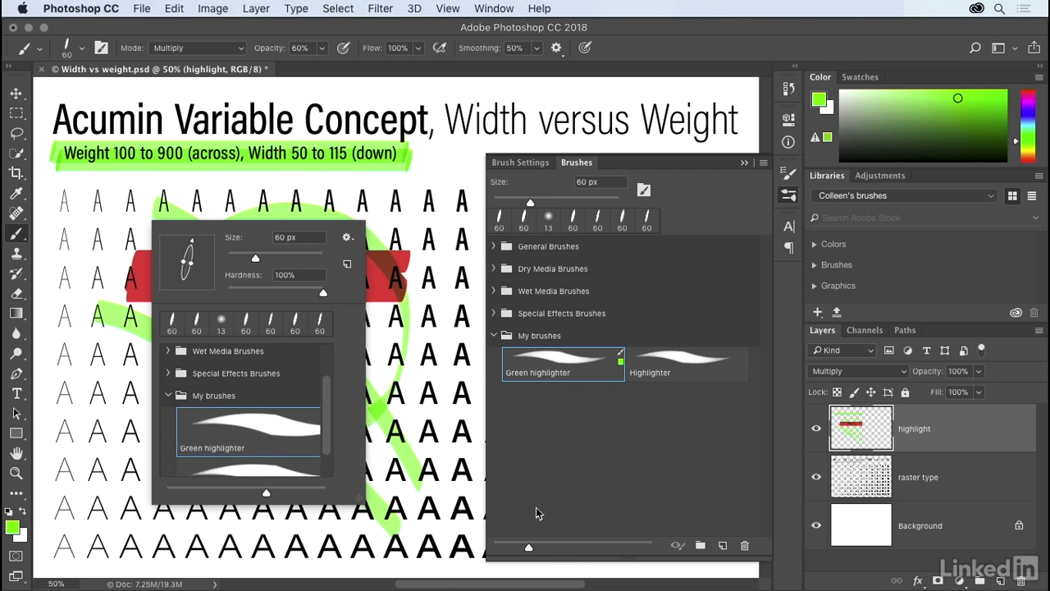
pyautogui.moveTo(530, 547); pyautogui.dragTo(608, 547)
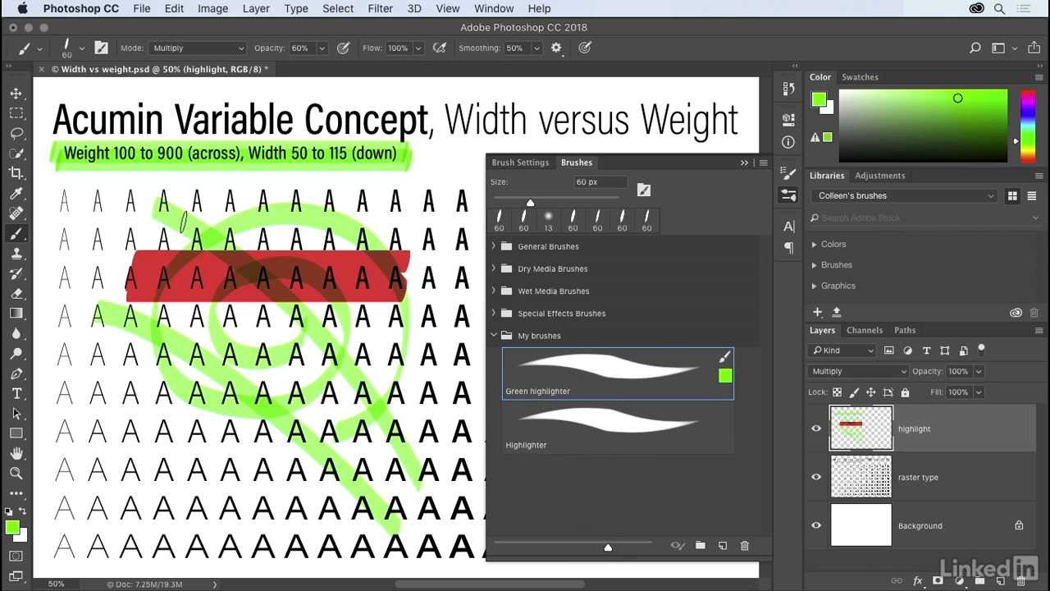
# Convert all Brush tool presets to brush presets without removing the originals, and look through the Converted Tool Presets group
pyautogui.click(41, 51)
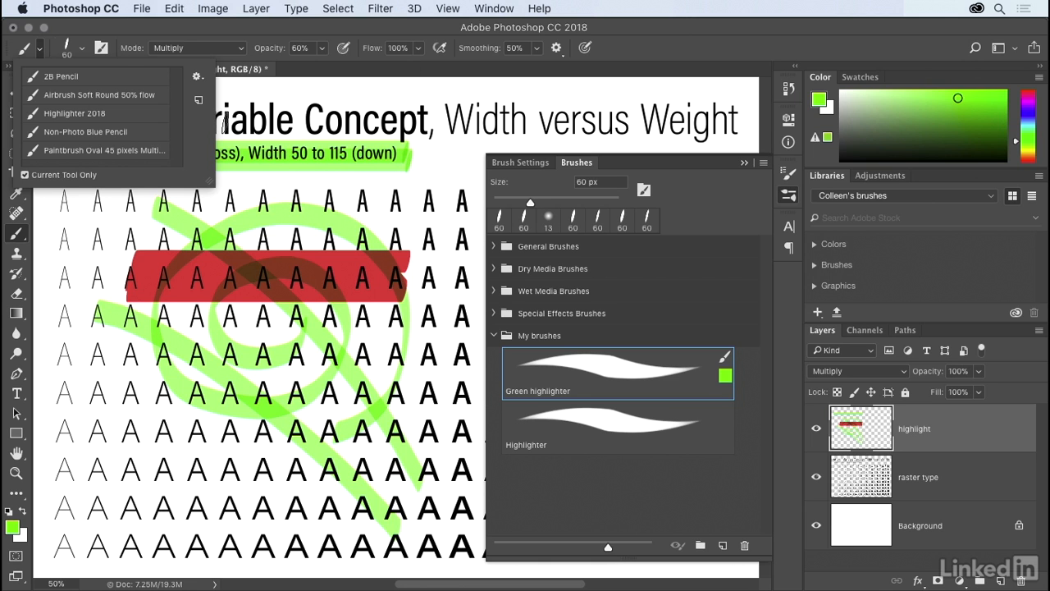
pyautogui.click(197, 77)
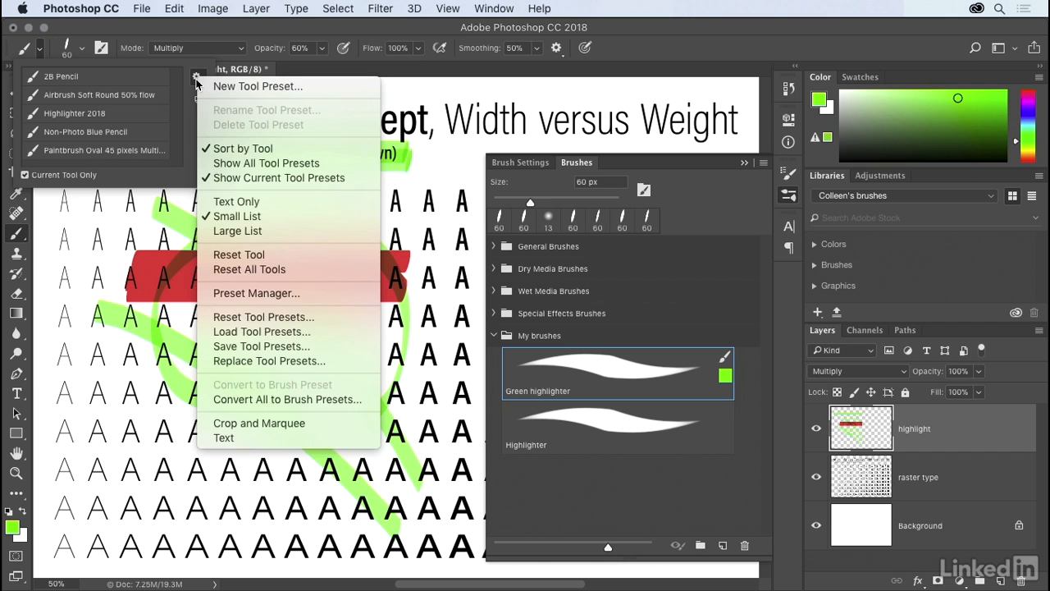
pyautogui.click(357, 399)
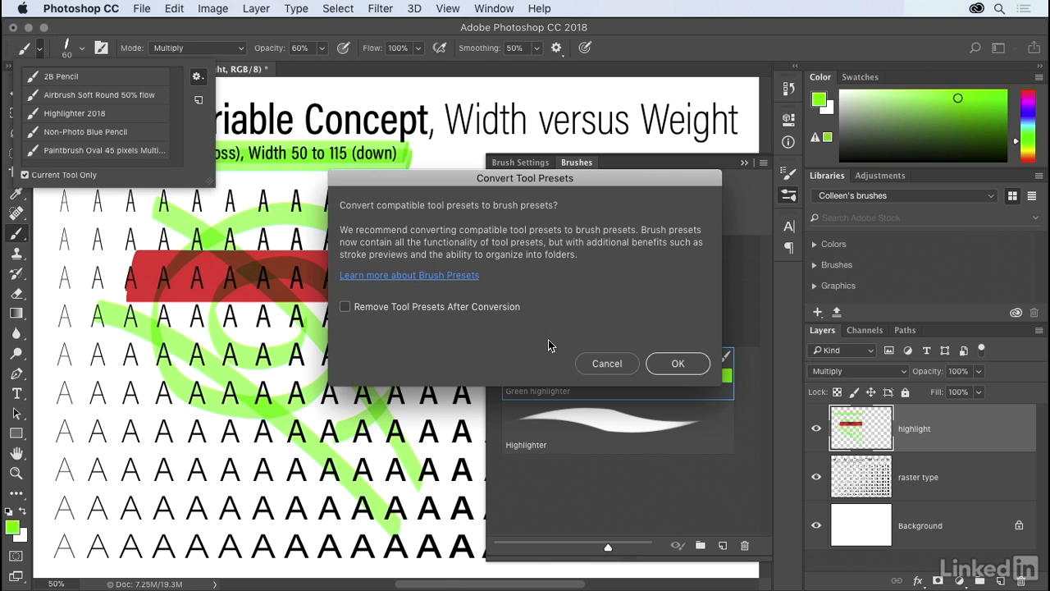
pyautogui.click(673, 367)
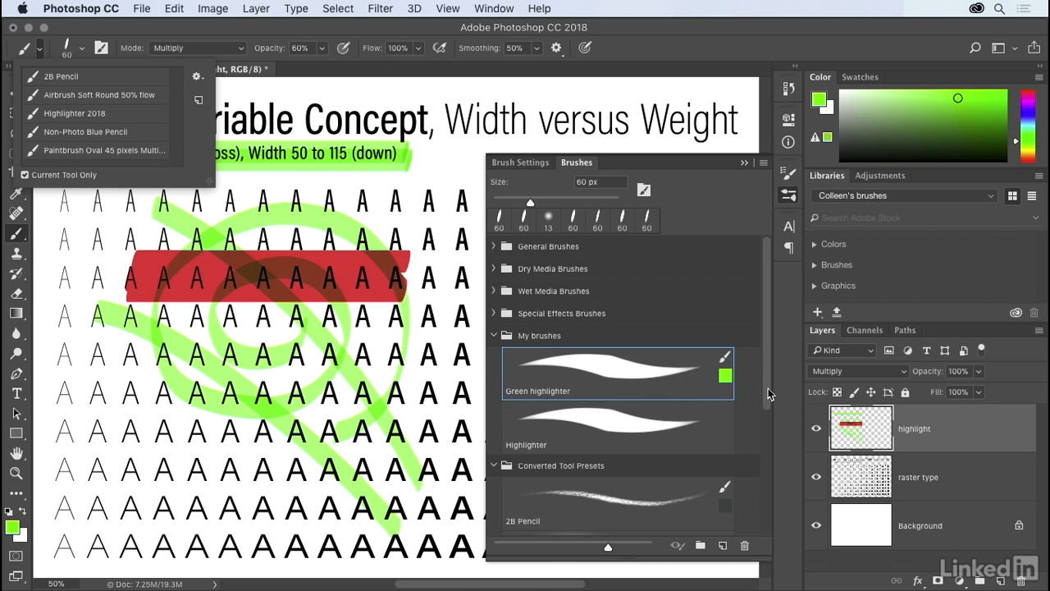
pyautogui.moveTo(768, 388); pyautogui.dragTo(760, 517)
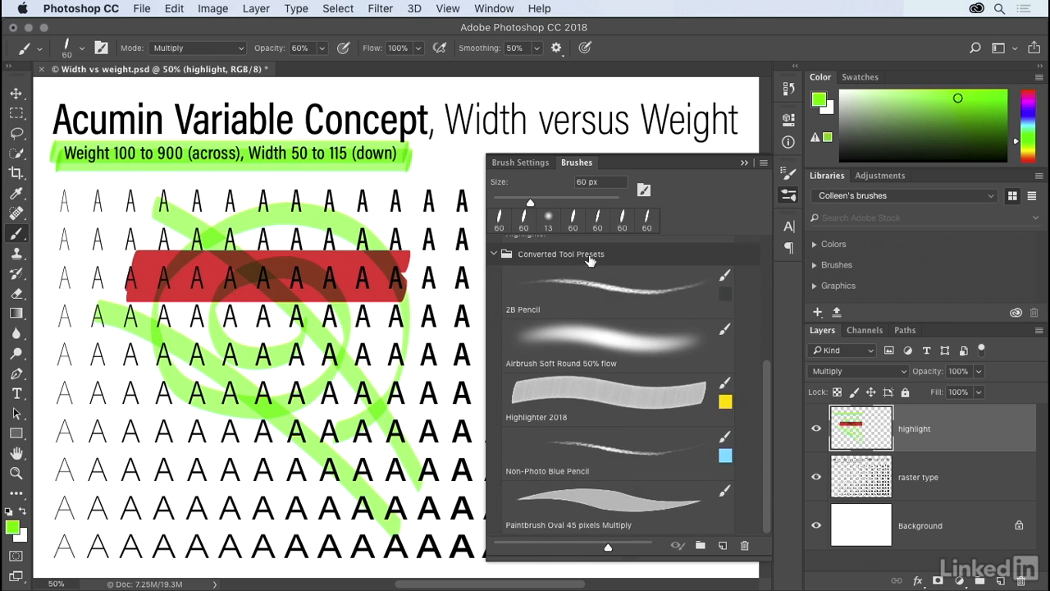